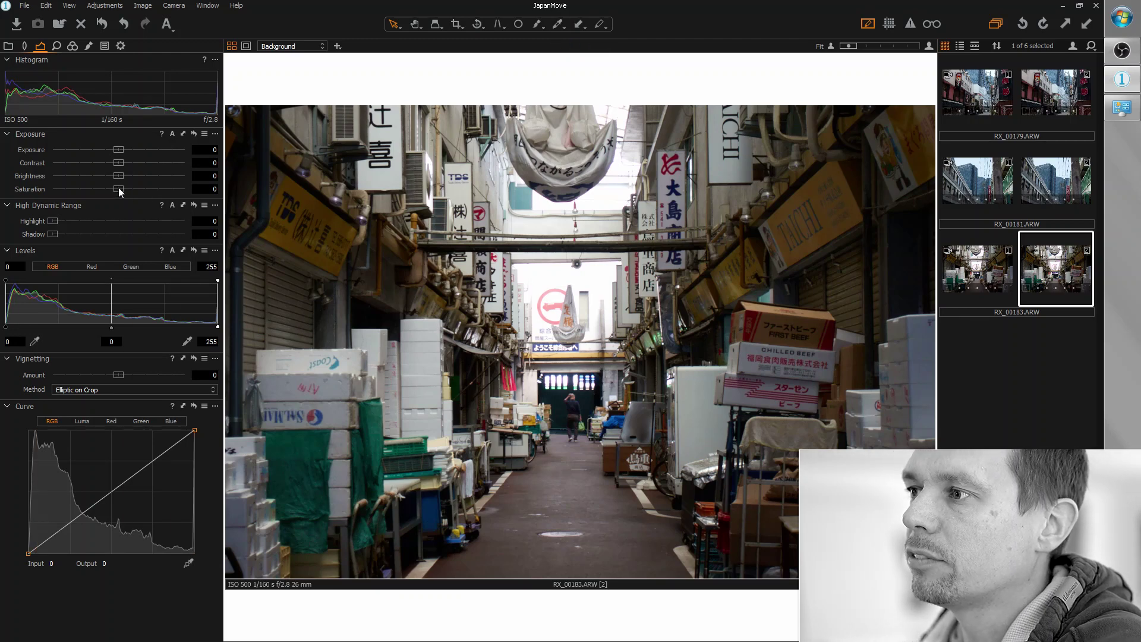
# Step: Make the alley photo black and white (Saturation -100) with Highlight 100, Shadow 15, exposure up slightly
pyautogui.moveTo(119, 188); pyautogui.dragTo(45, 186)
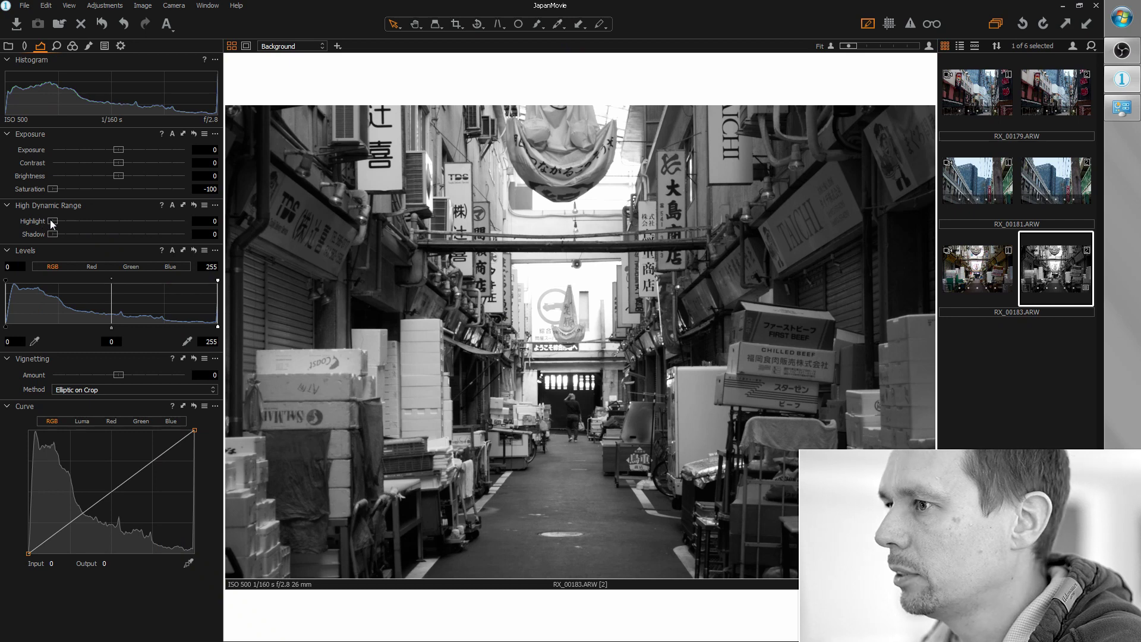
pyautogui.moveTo(52, 224); pyautogui.dragTo(202, 232)
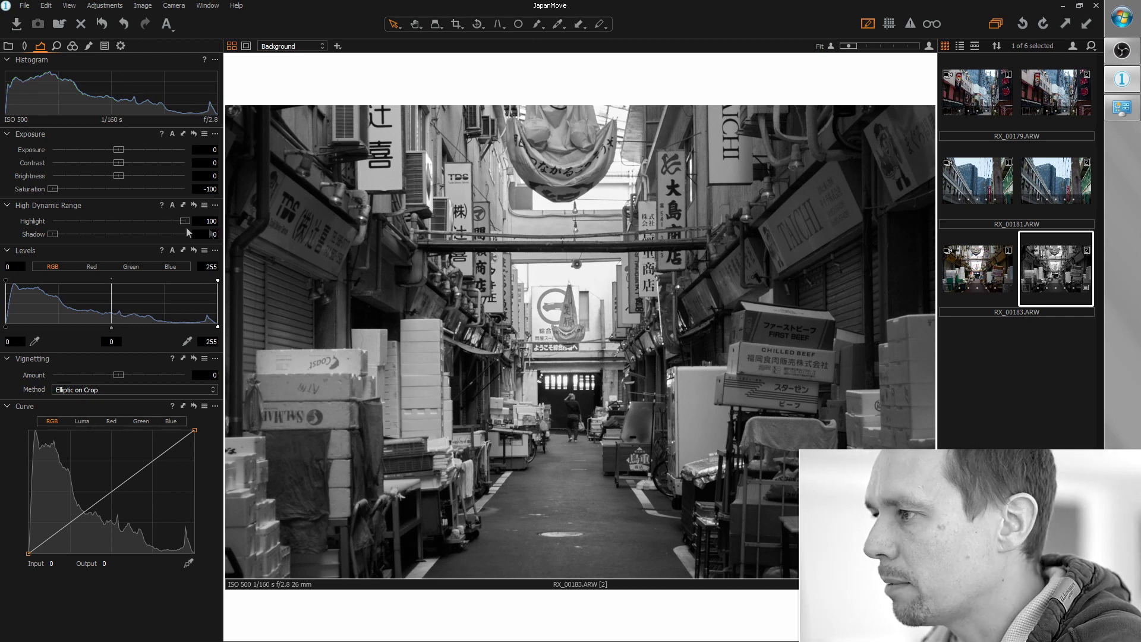
pyautogui.moveTo(53, 234); pyautogui.dragTo(73, 234)
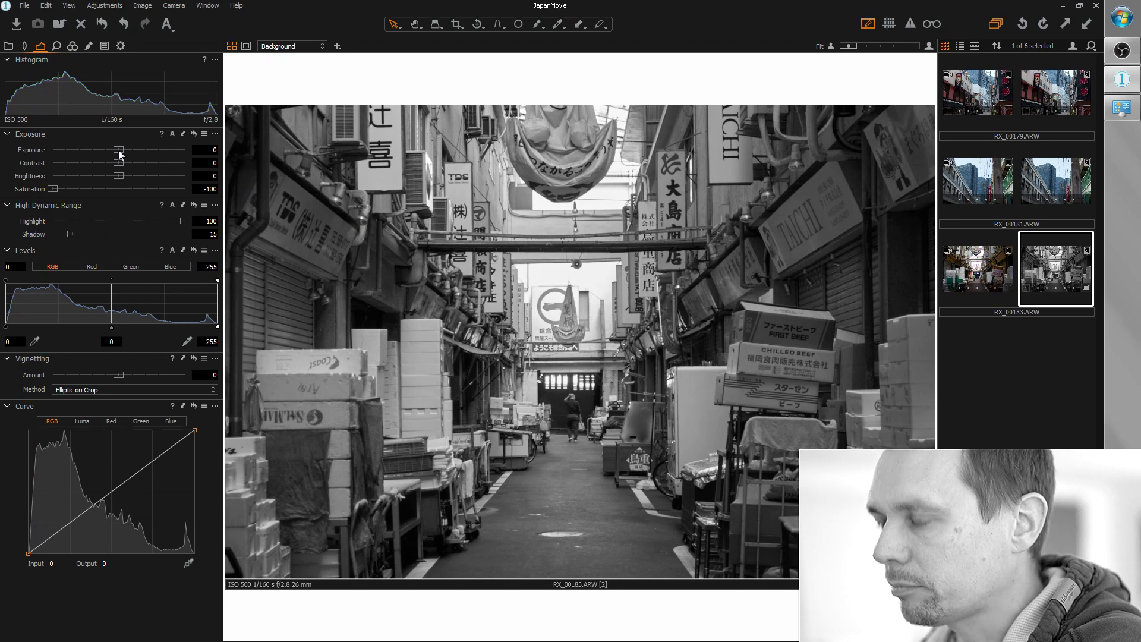
pyautogui.moveTo(118, 152); pyautogui.dragTo(99, 176)
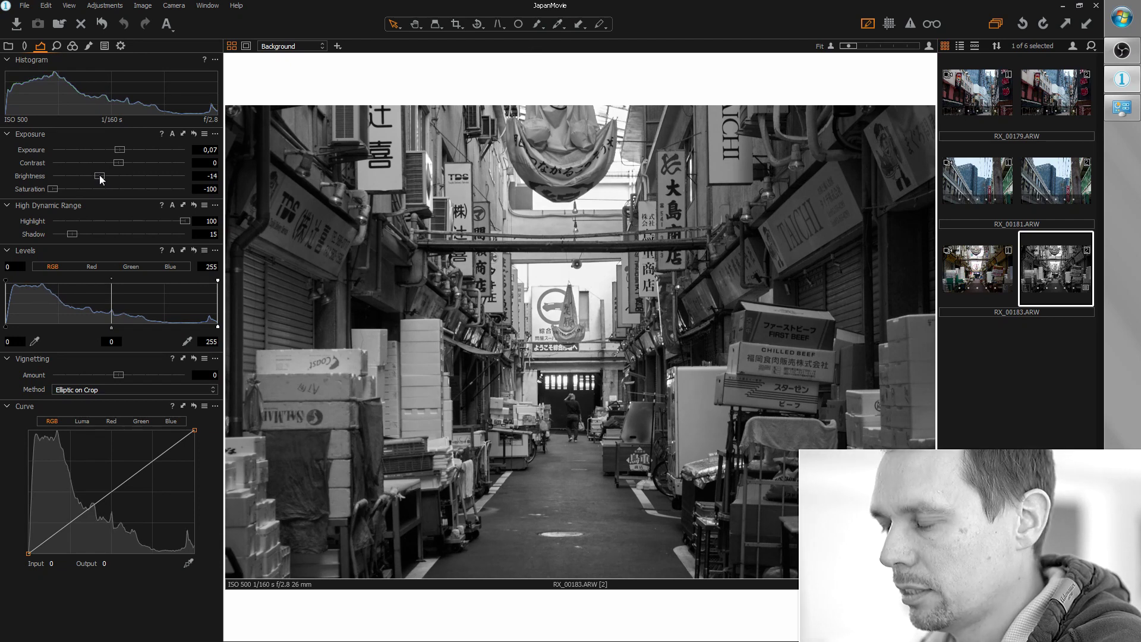
# Step: Set the black-and-white variant's Exposure to 0,36 and Brightness to -26
pyautogui.moveTo(99, 176); pyautogui.dragTo(127, 154)
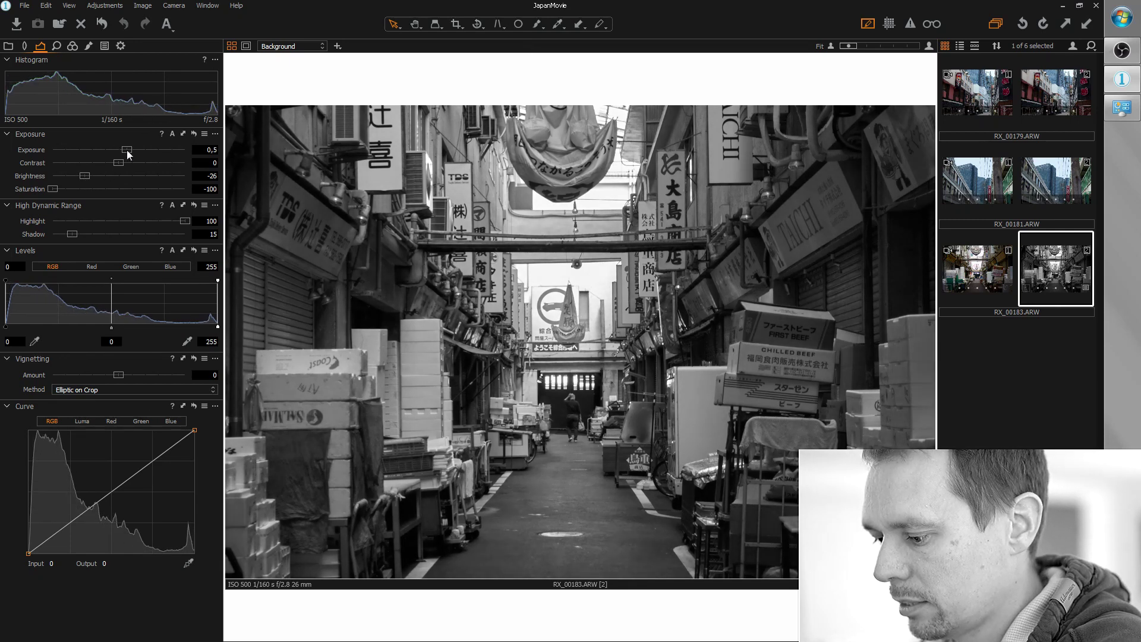
pyautogui.moveTo(127, 149); pyautogui.dragTo(124, 153)
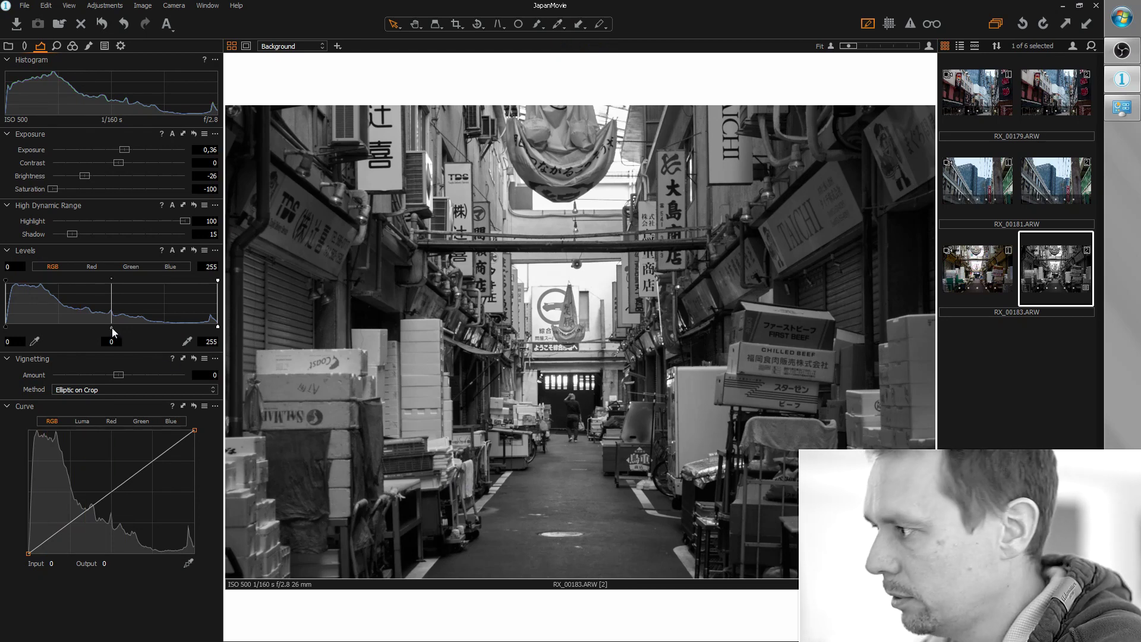
# Step: Set the Levels midtone to -0,1 to slightly darken the midtones
pyautogui.moveTo(112, 328); pyautogui.dragTo(102, 331)
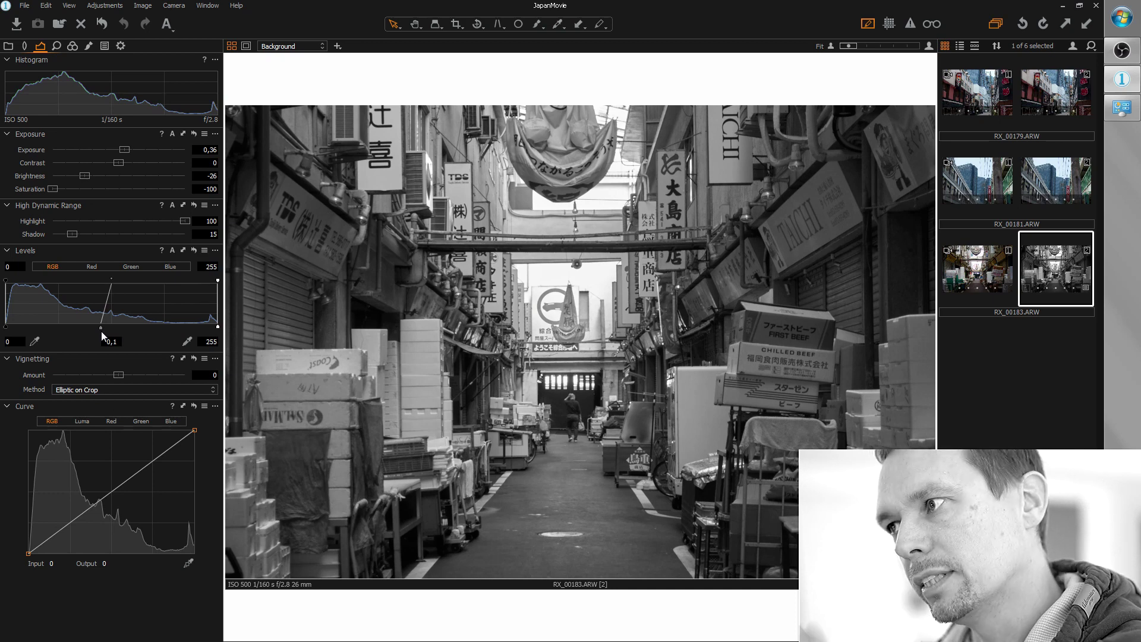
pyautogui.moveTo(101, 331); pyautogui.dragTo(113, 332)
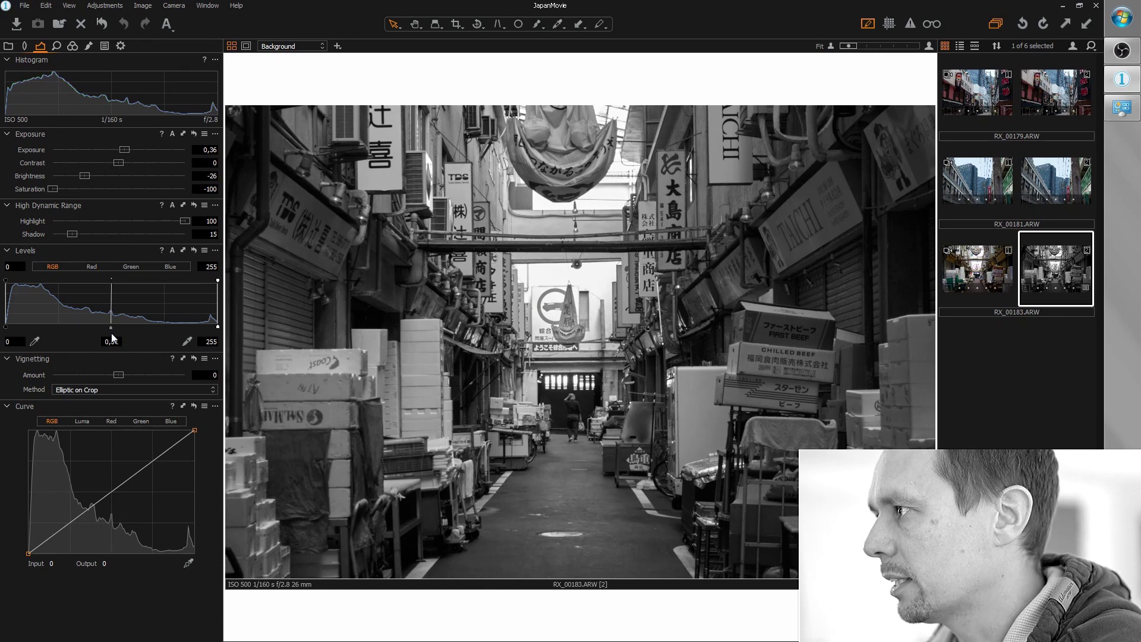
pyautogui.moveTo(112, 336); pyautogui.dragTo(123, 333)
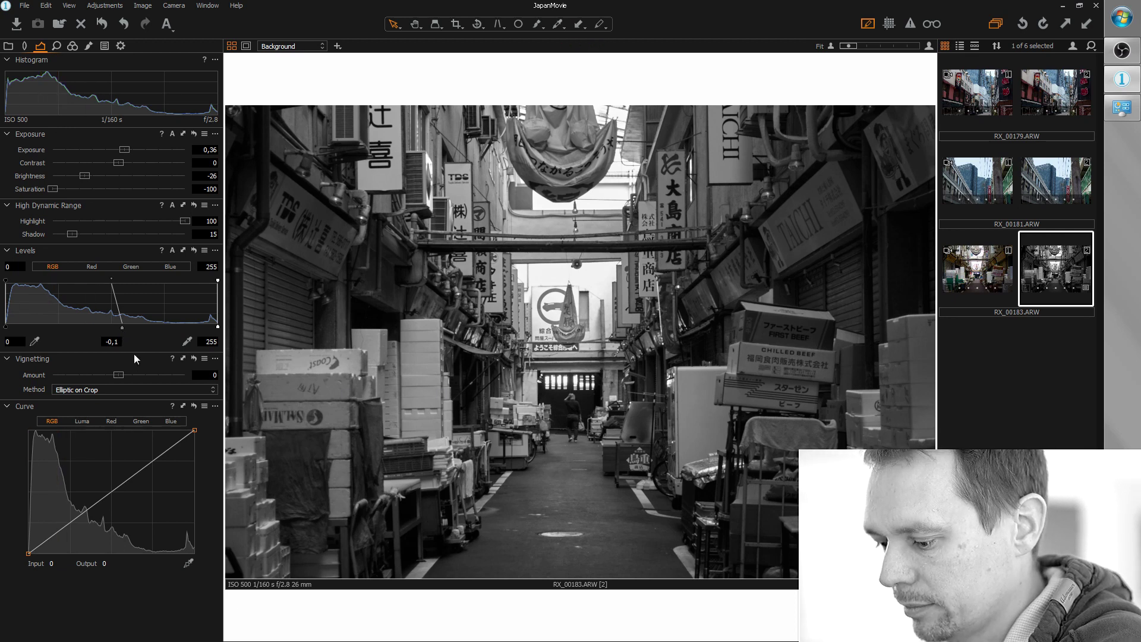
pyautogui.click(136, 389)
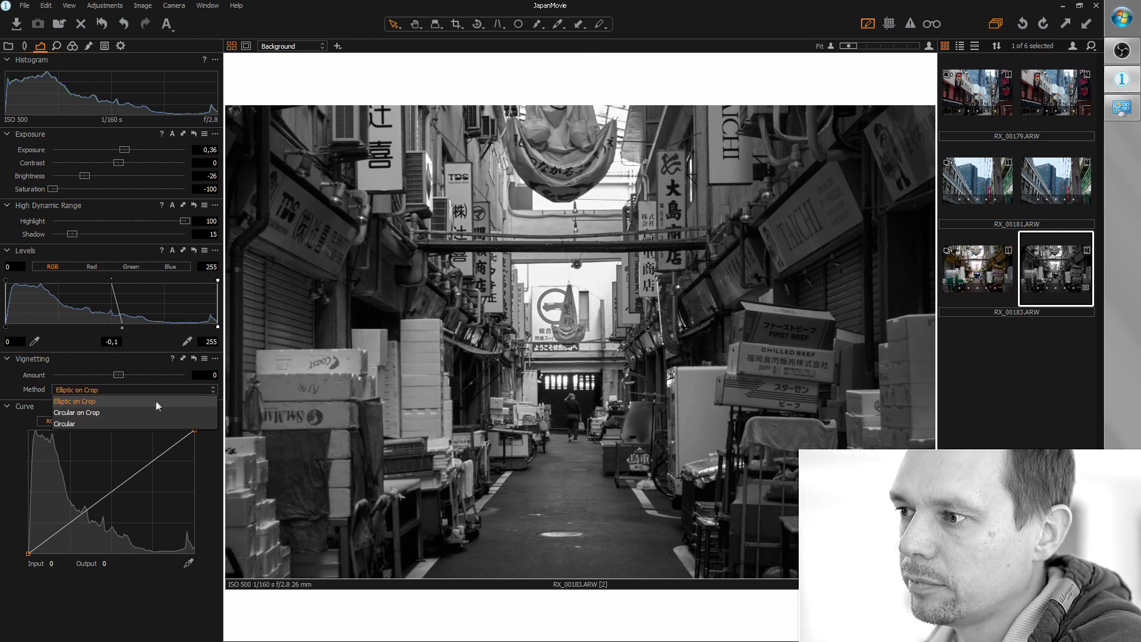
# Step: Apply a Circular on Crop vignette with Amount -0,75 to darken the edges
pyautogui.click(147, 413)
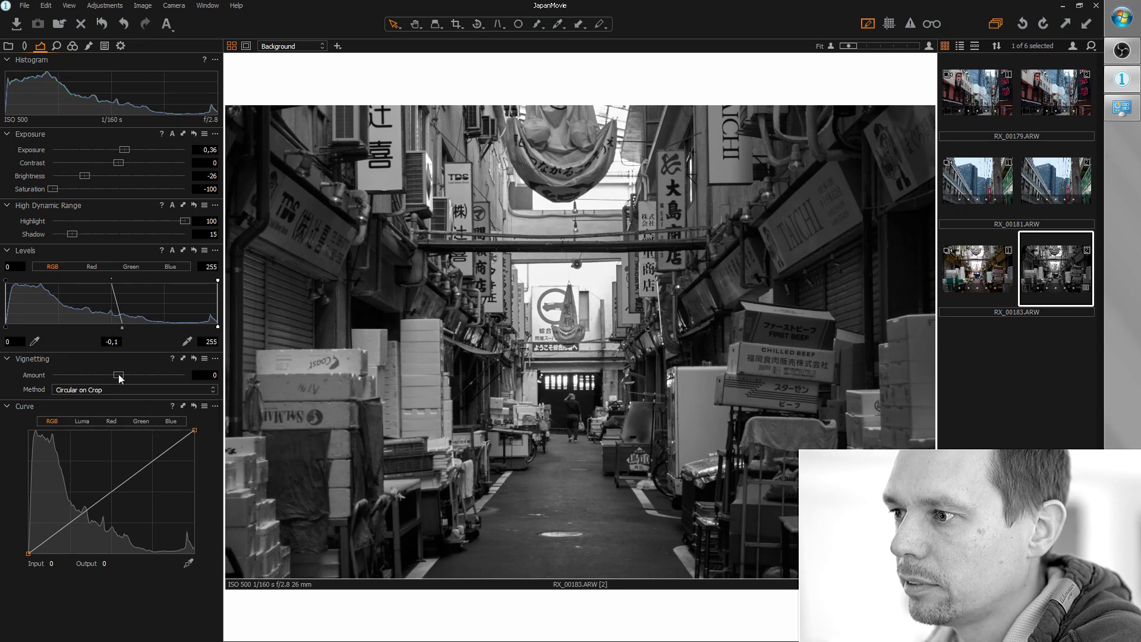
pyautogui.moveTo(118, 375); pyautogui.dragTo(117, 376)
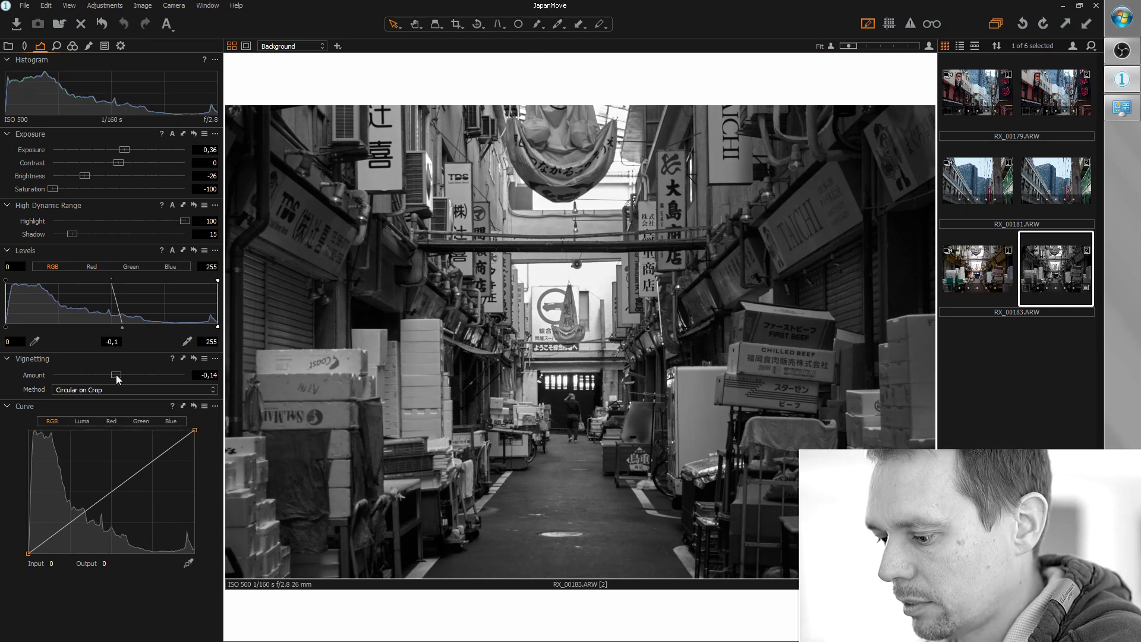
pyautogui.moveTo(117, 376); pyautogui.dragTo(106, 377)
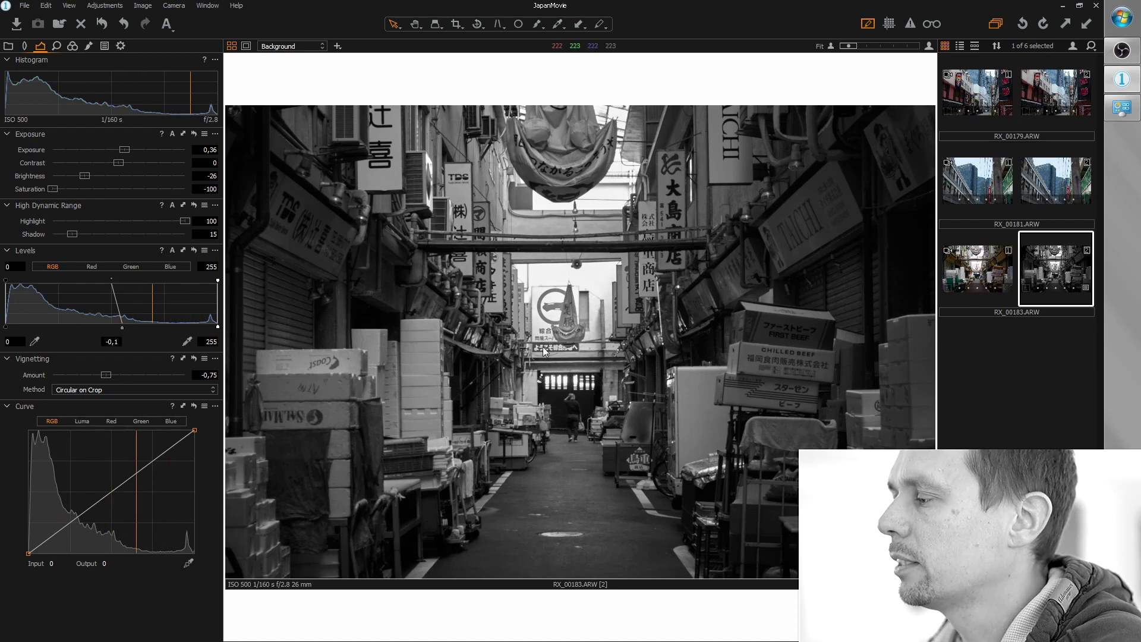
pyautogui.scroll(3, 486, 348)
# Step: Zoom the viewer to 200% and raise Clarity Structure to 37 in the Details tab
pyautogui.scroll(1, 486, 347)
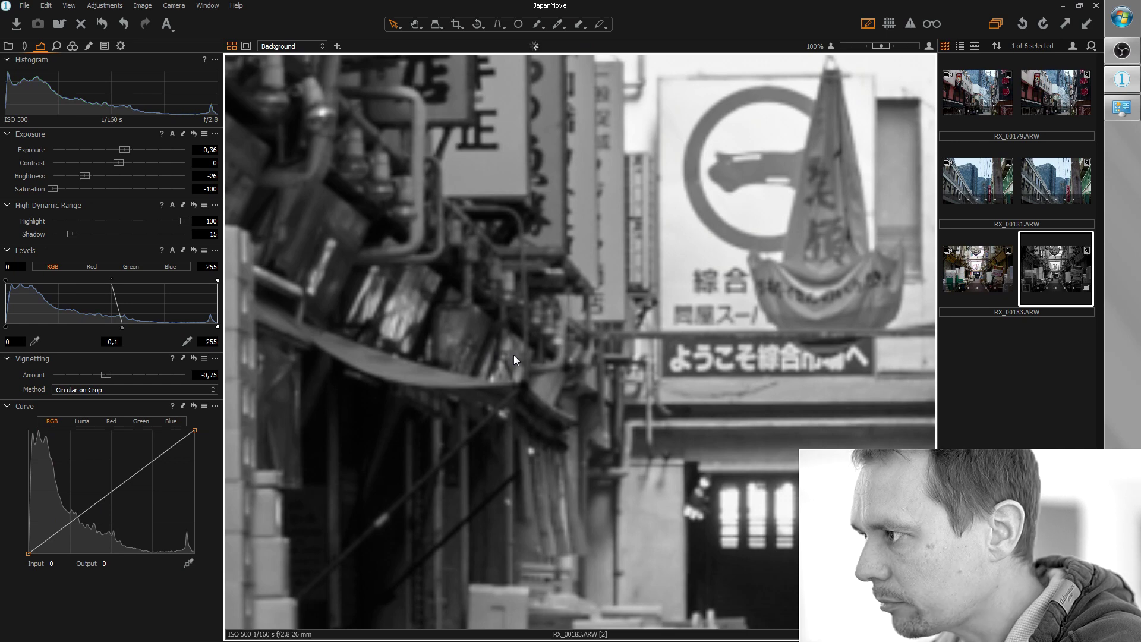
pyautogui.scroll(-2, 505, 346)
pyautogui.scroll(2, 506, 350)
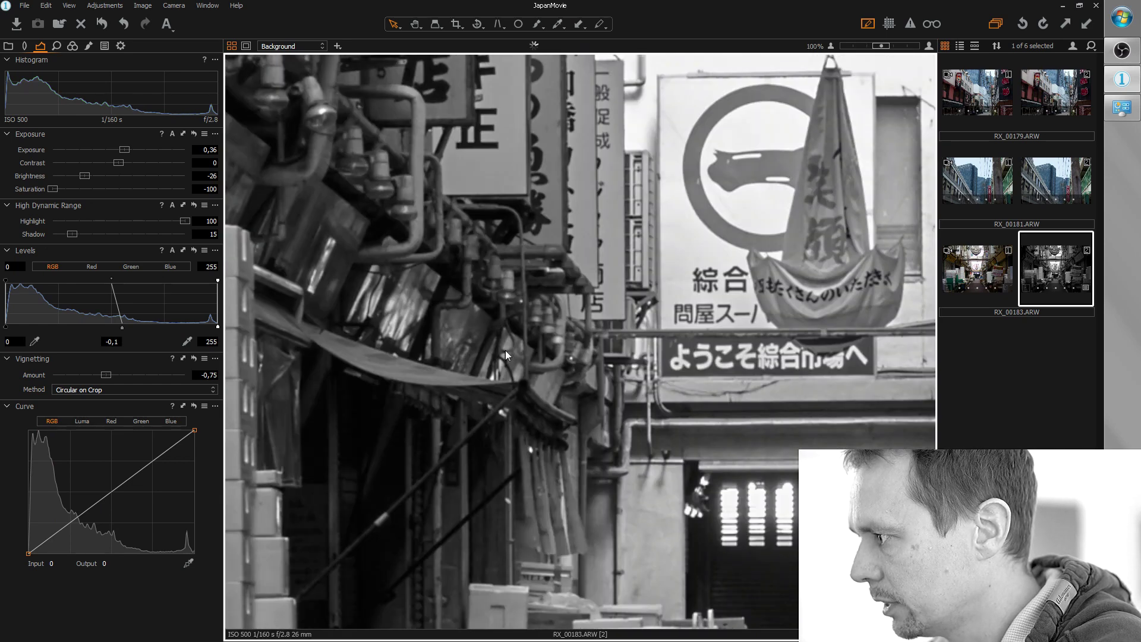
pyautogui.scroll(1, 506, 351)
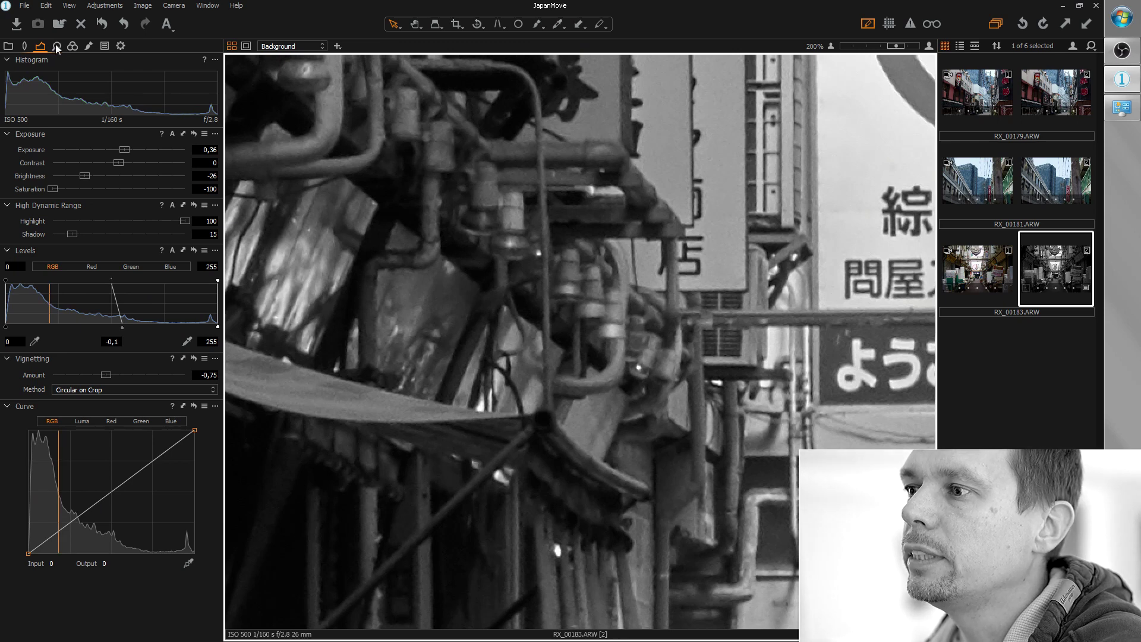
pyautogui.click(57, 45)
pyautogui.moveTo(118, 262); pyautogui.dragTo(144, 264)
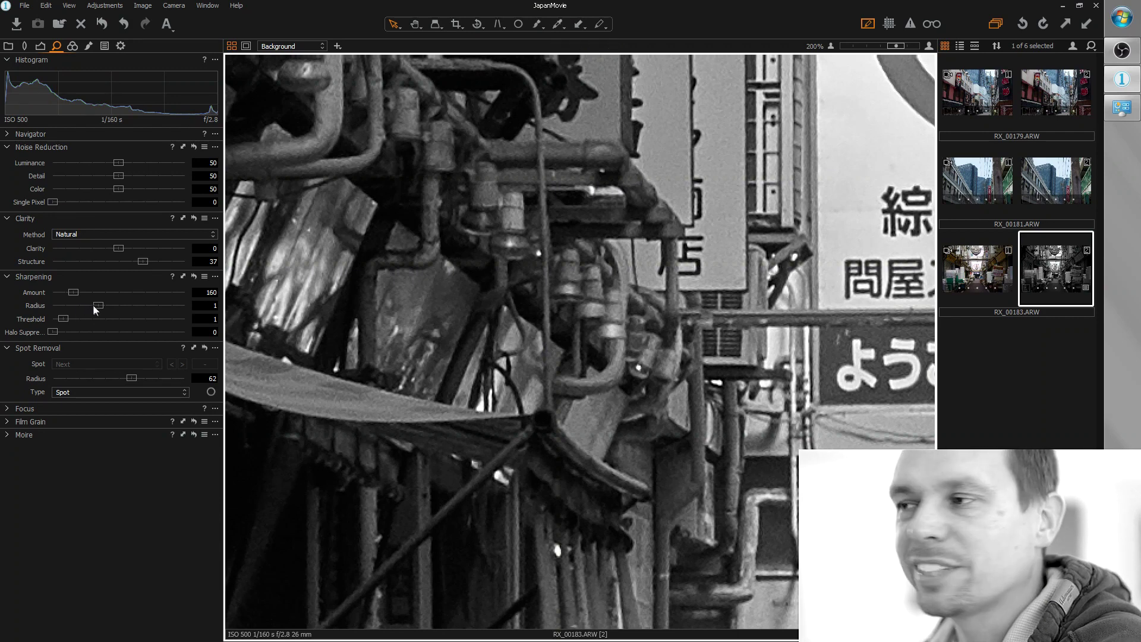
# Step: Sharpen the alley photo with Radius 0,5 and Amount 637, checking detail zoomed in
pyautogui.moveTo(98, 304); pyautogui.dragTo(52, 305)
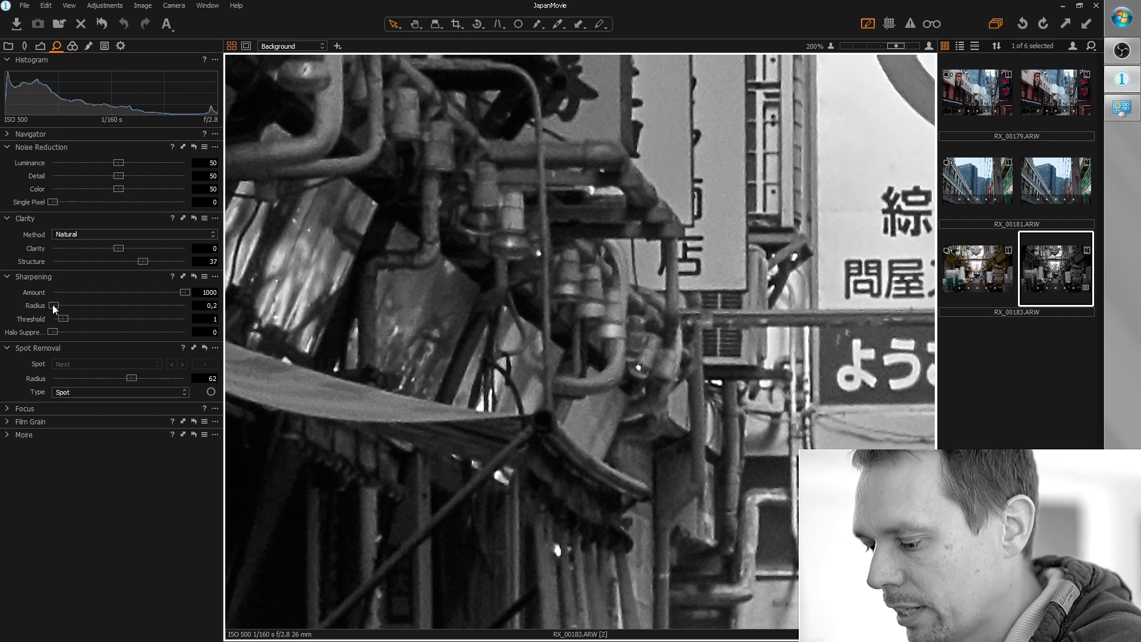
pyautogui.moveTo(52, 305); pyautogui.dragTo(65, 307)
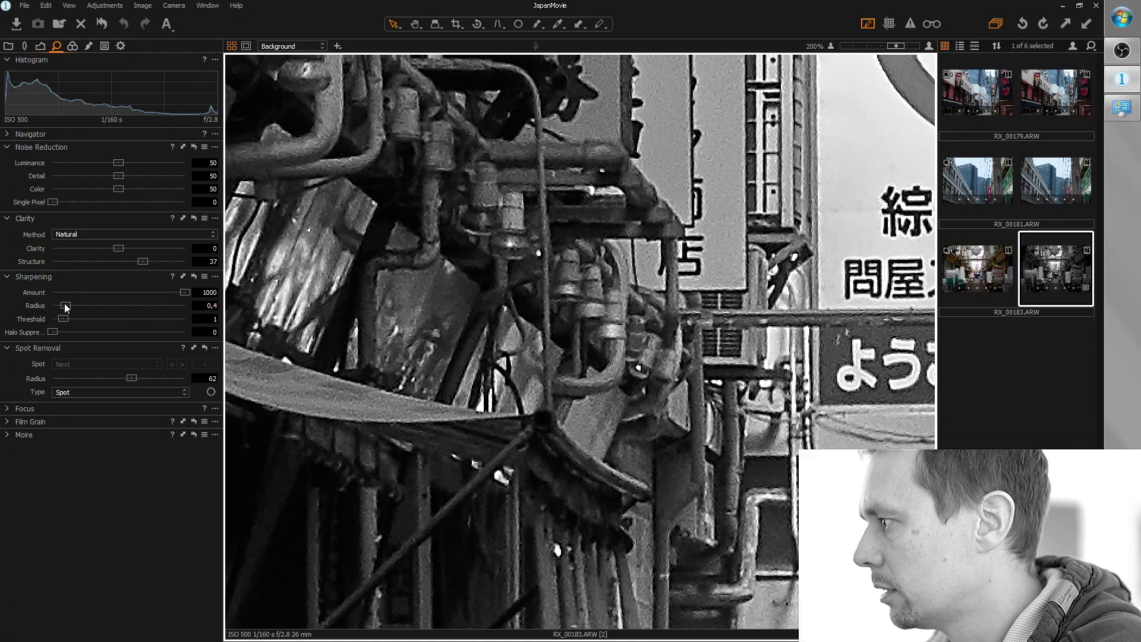
pyautogui.moveTo(66, 304); pyautogui.dragTo(82, 309)
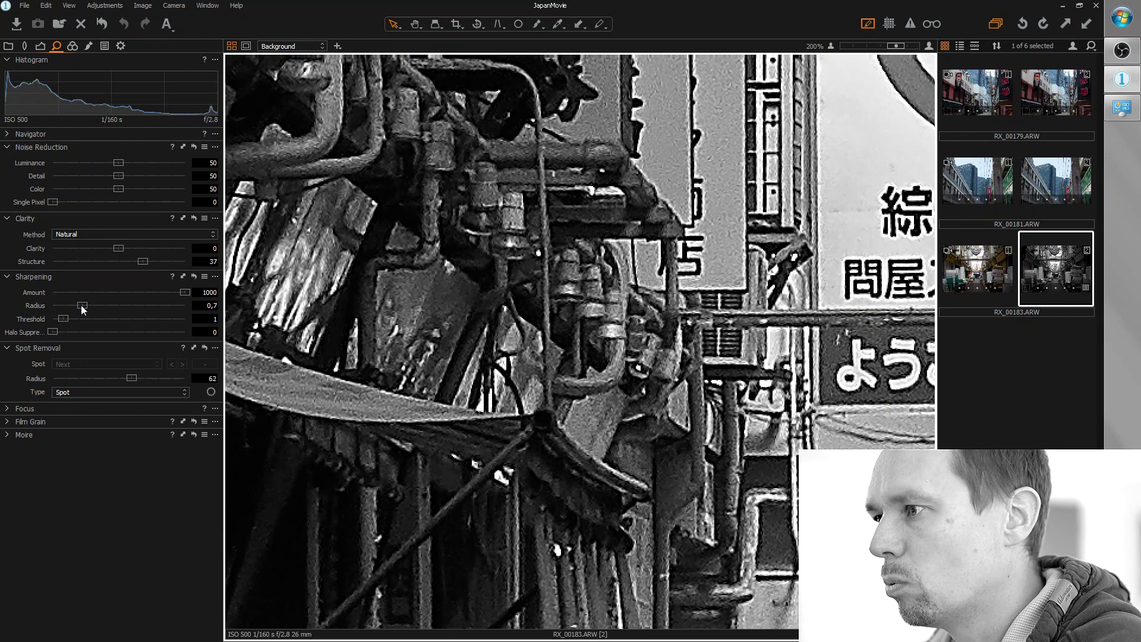
pyautogui.moveTo(93, 306); pyautogui.dragTo(70, 308)
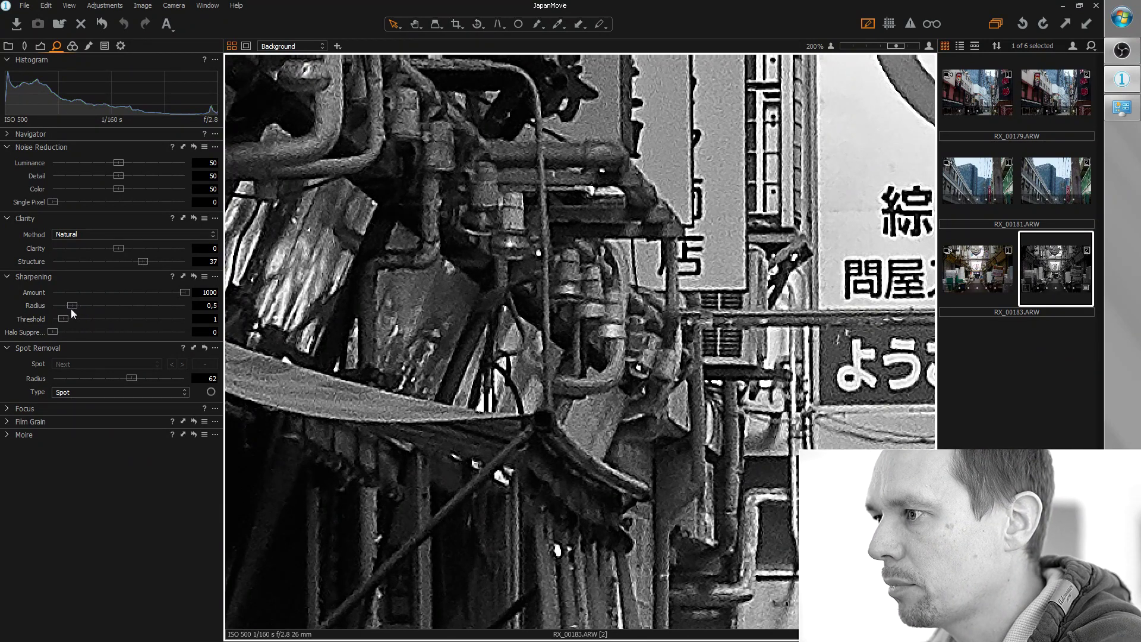
pyautogui.scroll(1, 832, 254)
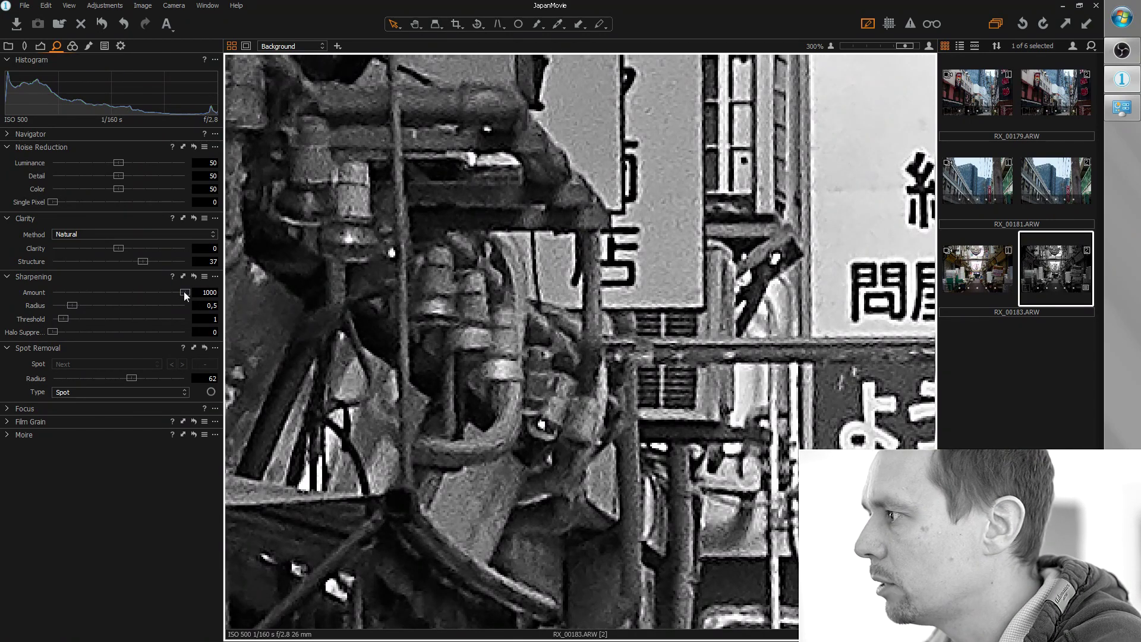
pyautogui.moveTo(182, 294); pyautogui.dragTo(126, 291)
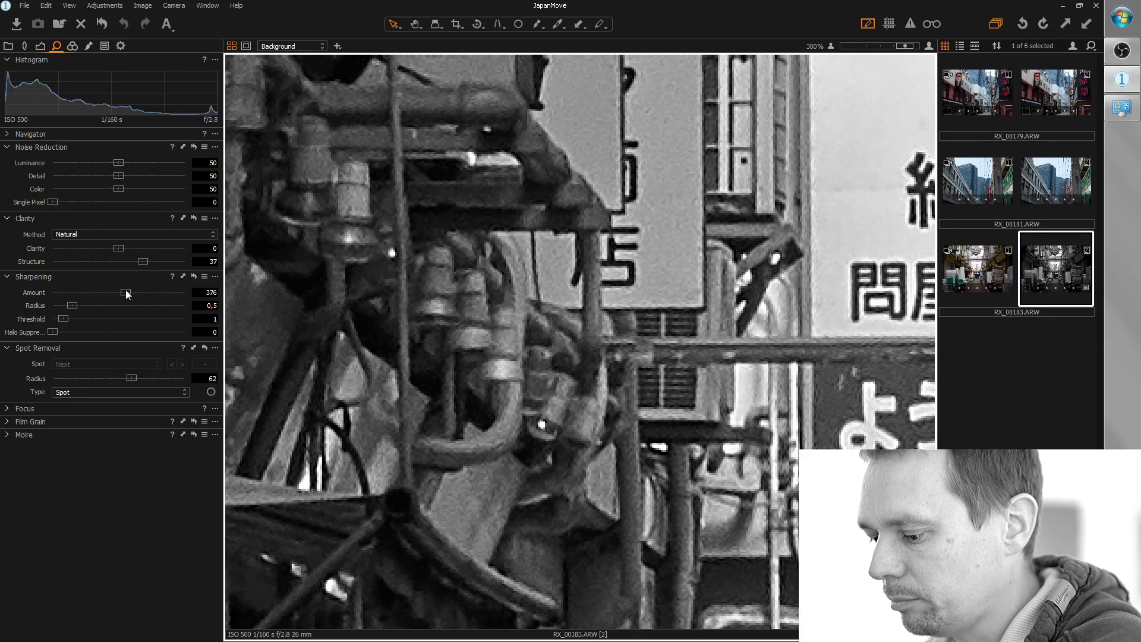
pyautogui.moveTo(126, 289); pyautogui.dragTo(157, 292)
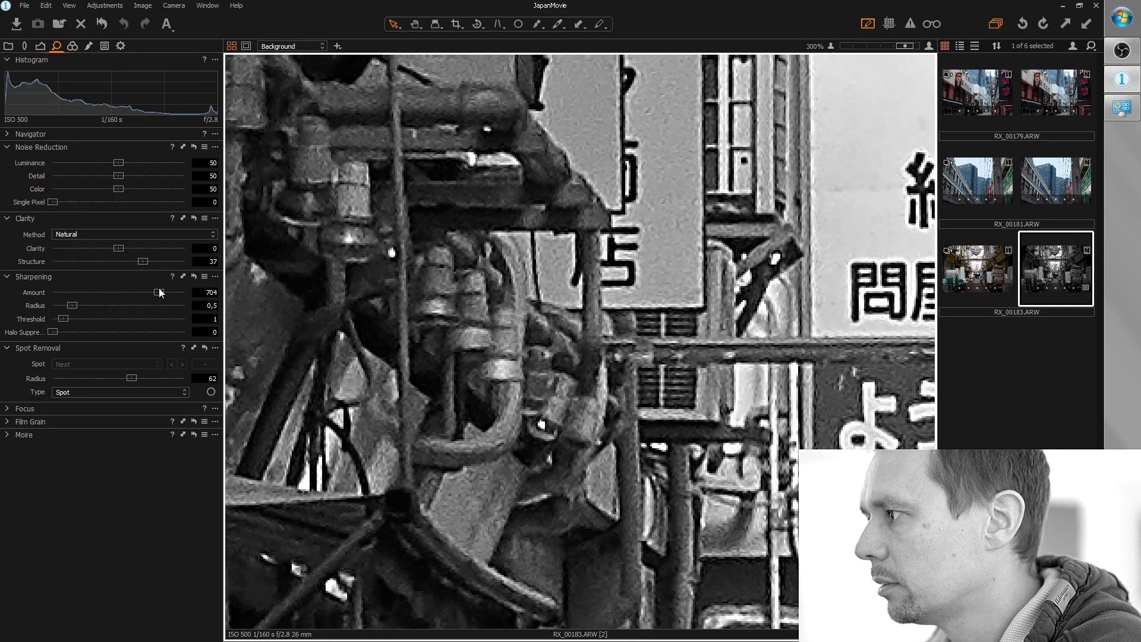
pyautogui.moveTo(159, 288); pyautogui.dragTo(153, 289)
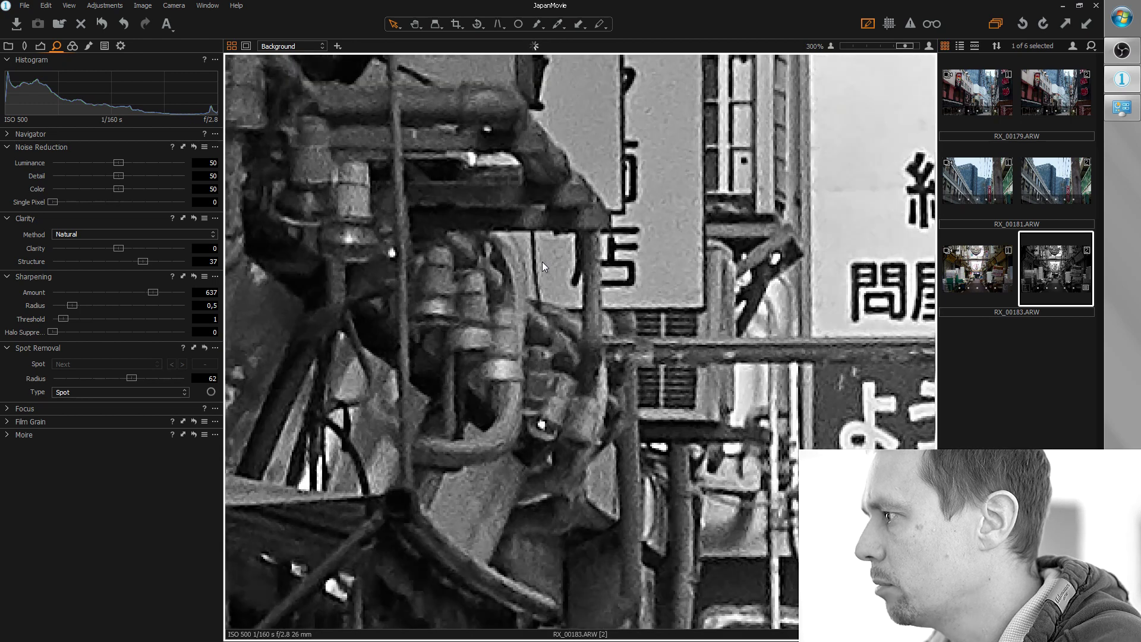
pyautogui.scroll(1, 542, 262)
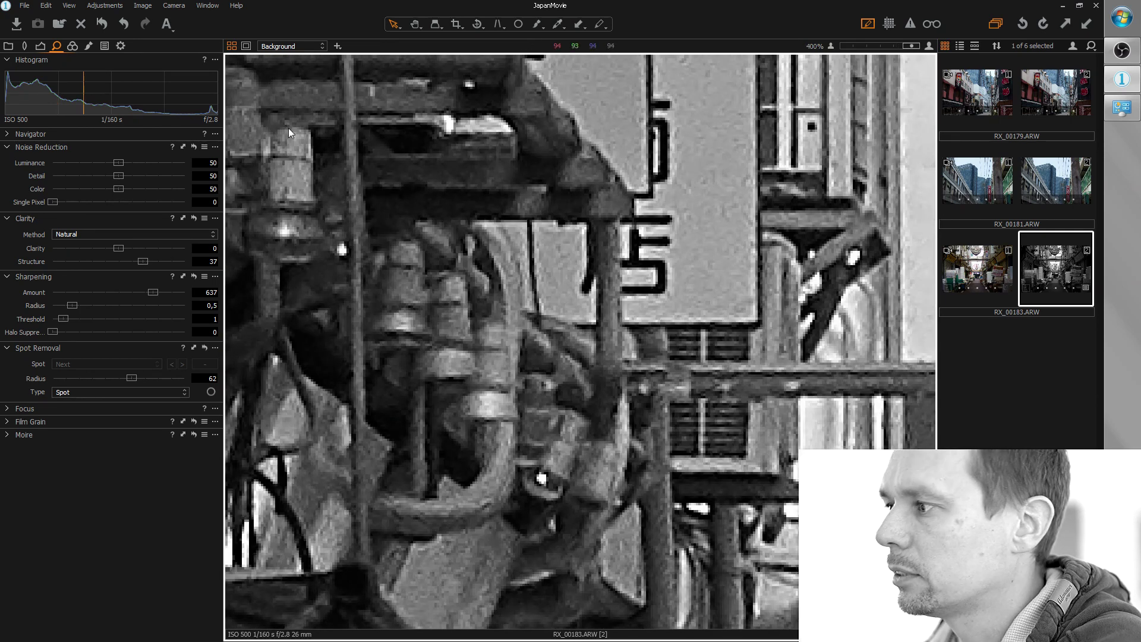
# Step: Set Noise Reduction Luminance to about 75, then zoom out to Fit
pyautogui.moveTo(118, 165); pyautogui.dragTo(155, 165)
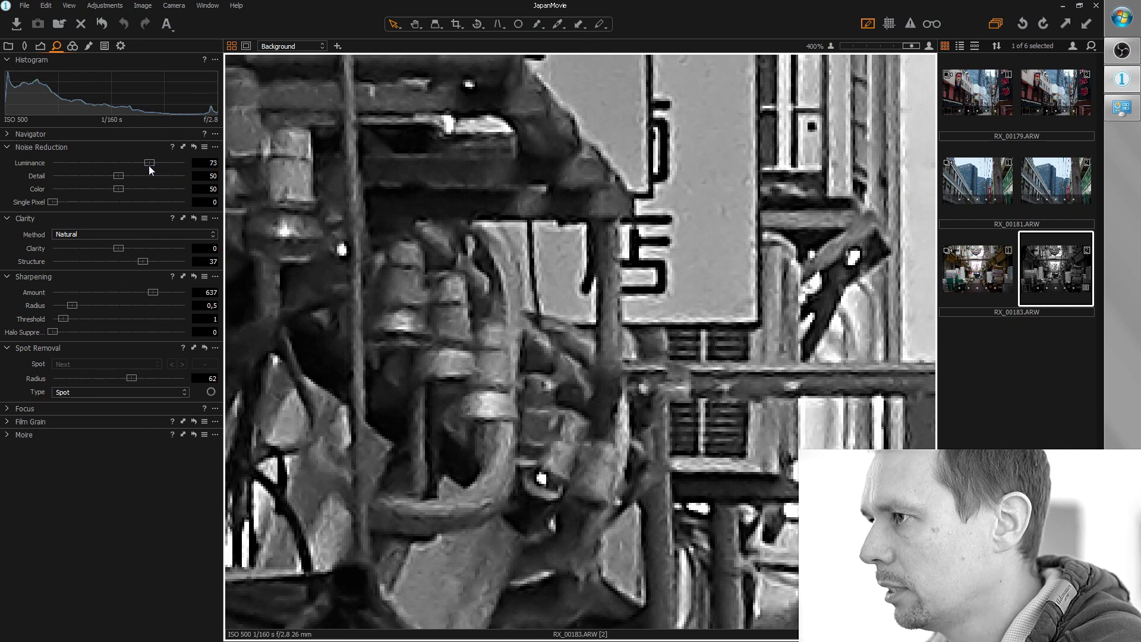
pyautogui.moveTo(149, 166); pyautogui.dragTo(148, 167)
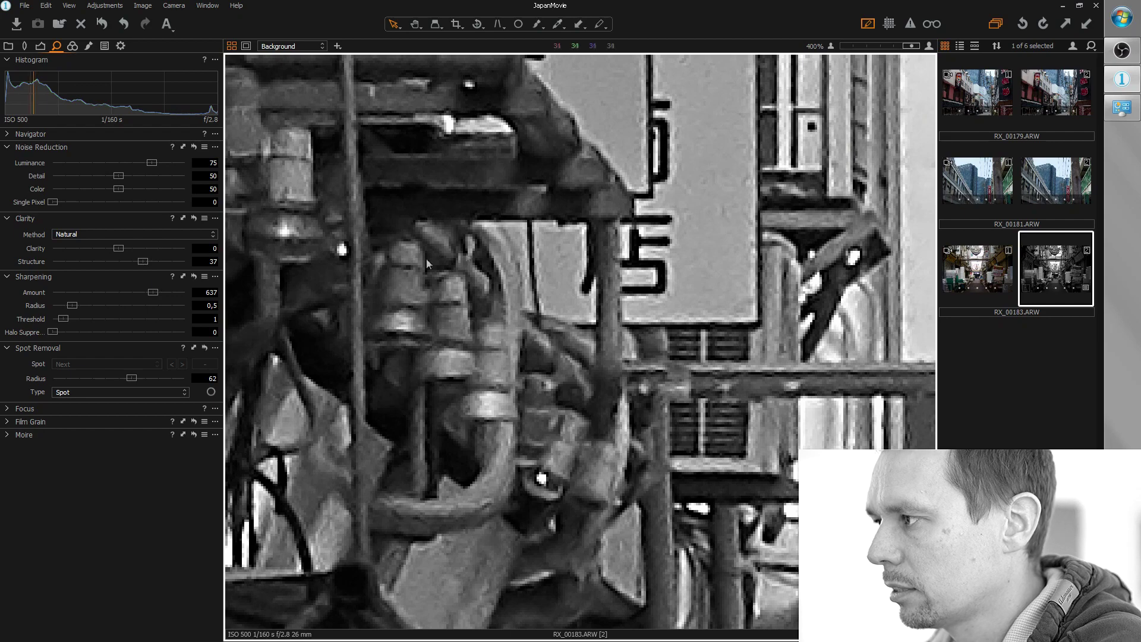
pyautogui.scroll(-2, 469, 247)
pyautogui.scroll(-2, 469, 247)
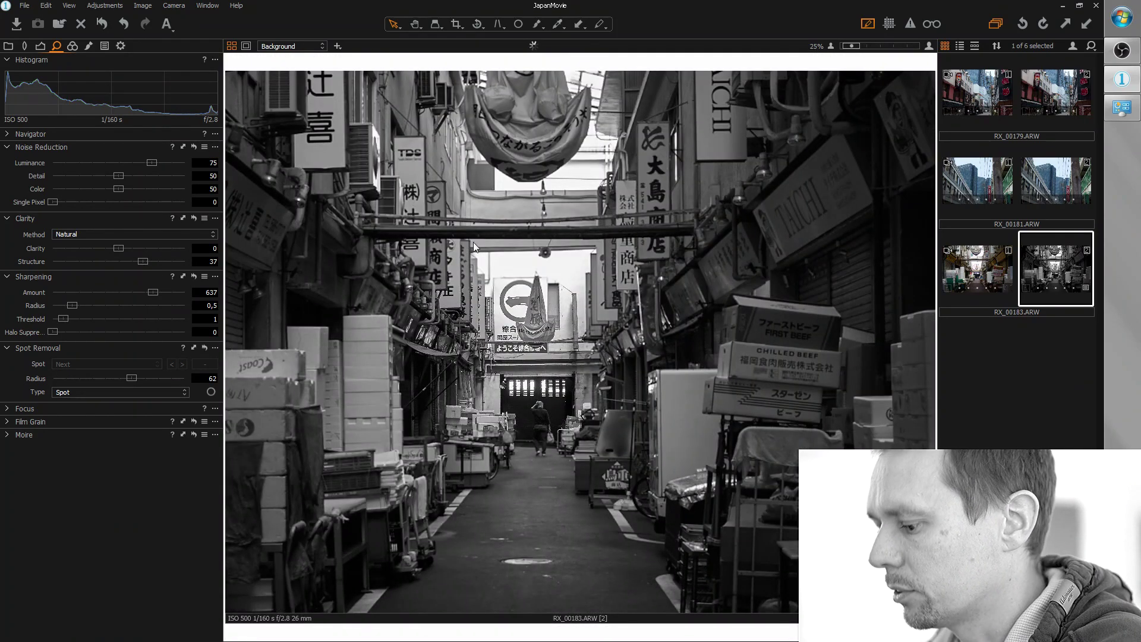
pyautogui.scroll(-1, 473, 244)
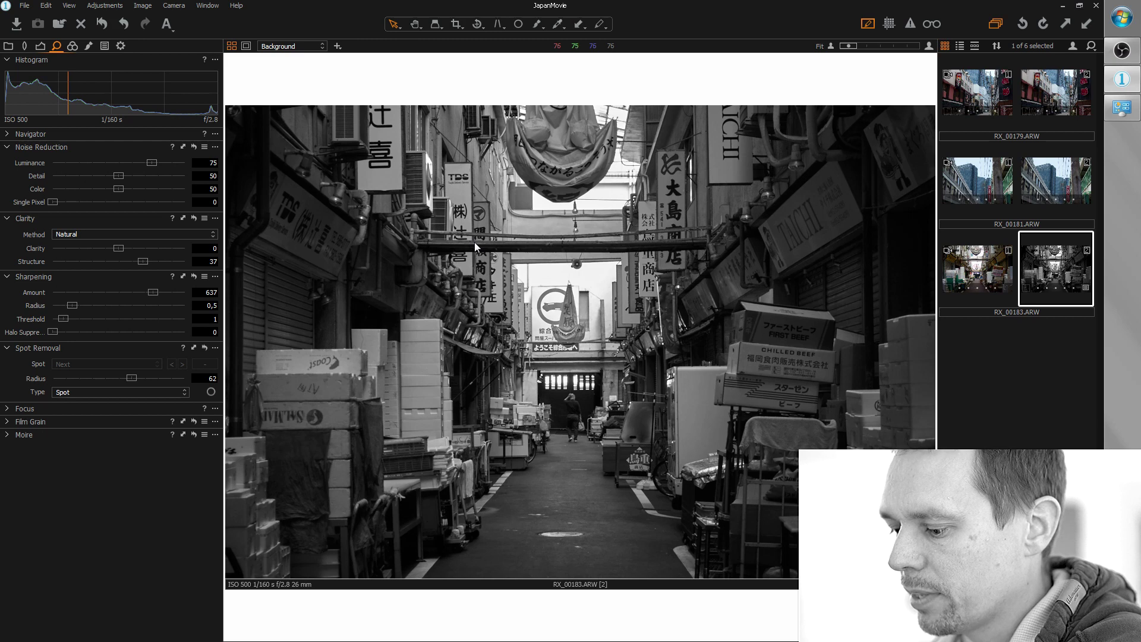
# Step: In the Color tab, raise Saturation from -100 to -63 for muted colour
pyautogui.click(72, 46)
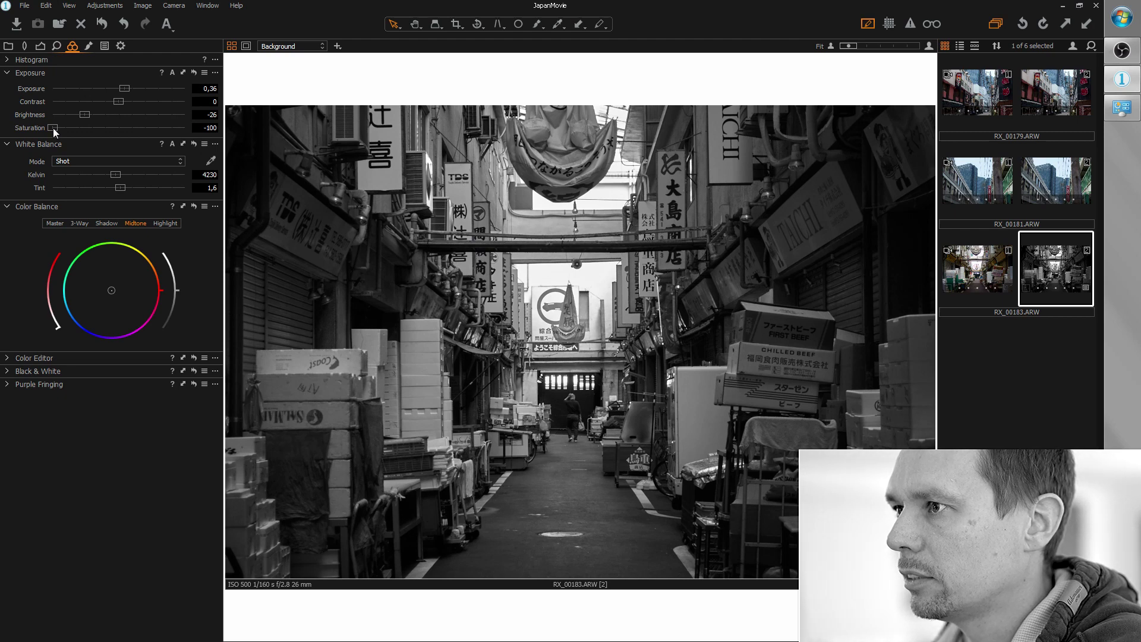
pyautogui.moveTo(52, 128); pyautogui.dragTo(76, 129)
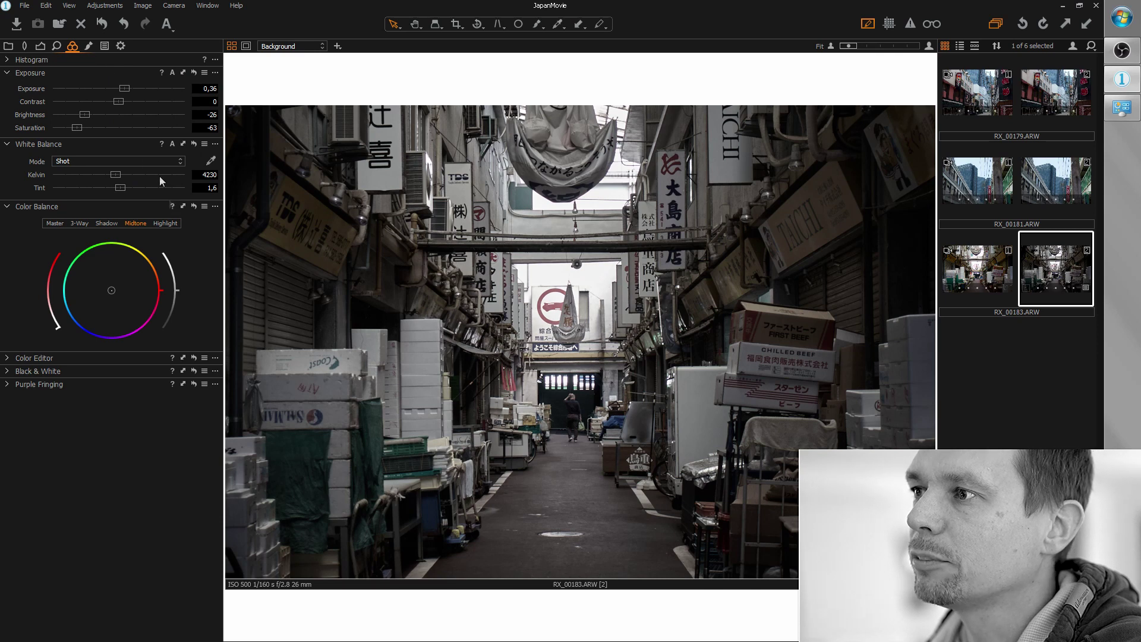
pyautogui.click(204, 358)
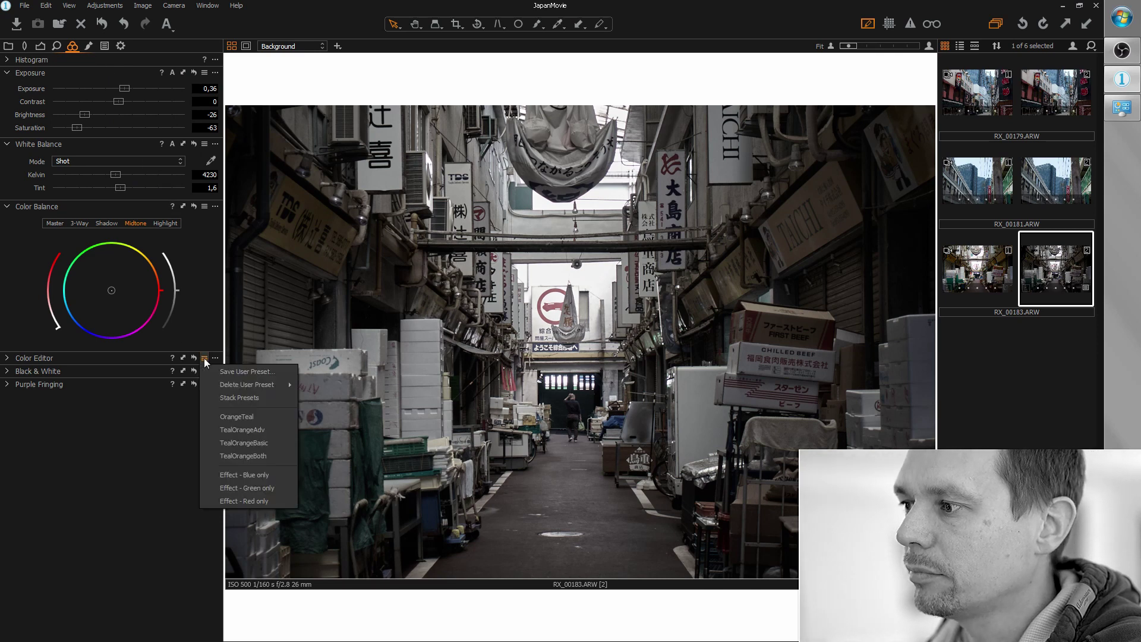
# Step: Apply the OrangeTeal Color Editor preset and shift the shadow tint hue toward green
pyautogui.click(236, 417)
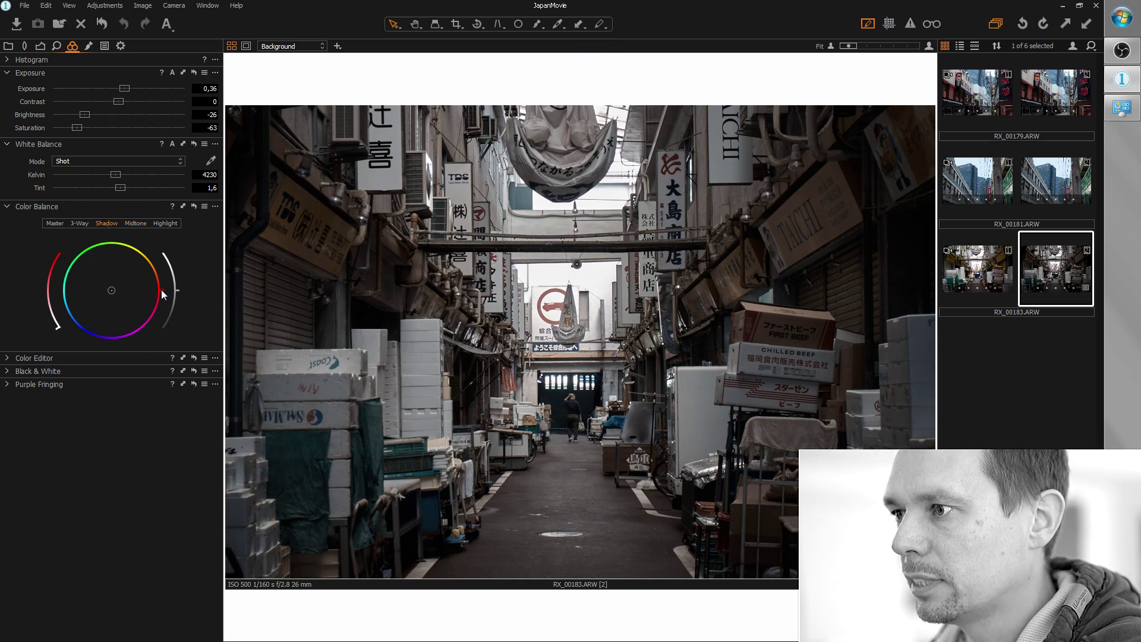
pyautogui.moveTo(162, 290); pyautogui.dragTo(63, 285)
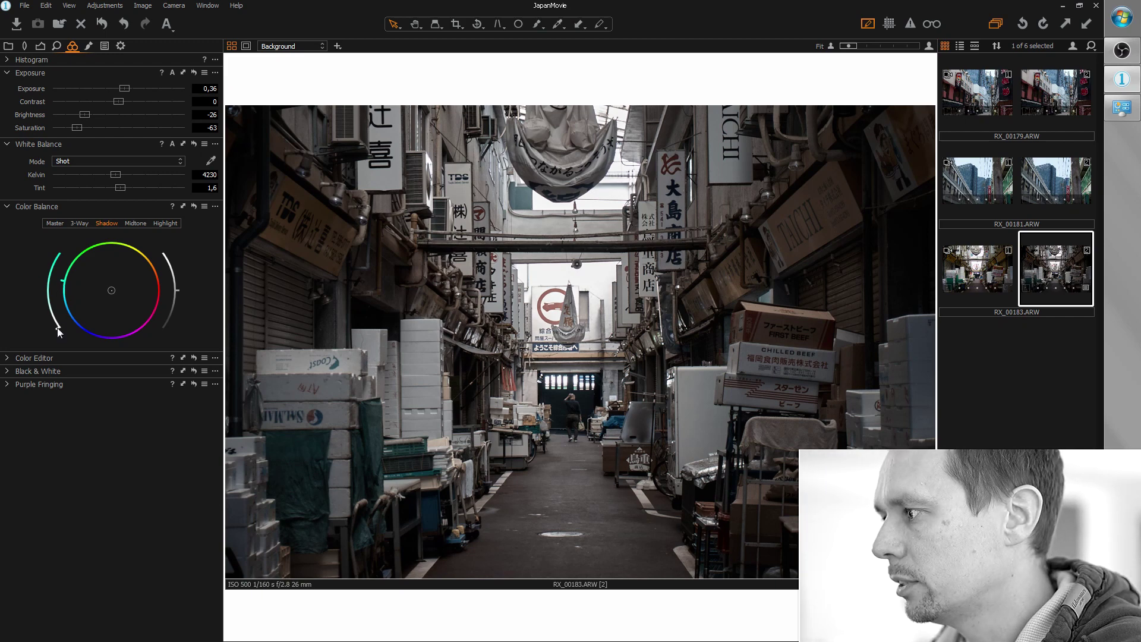
# Step: Strengthen the teal shadow tint, then nudge the midtone colour balance slightly off neutral
pyautogui.moveTo(57, 327); pyautogui.dragTo(44, 301)
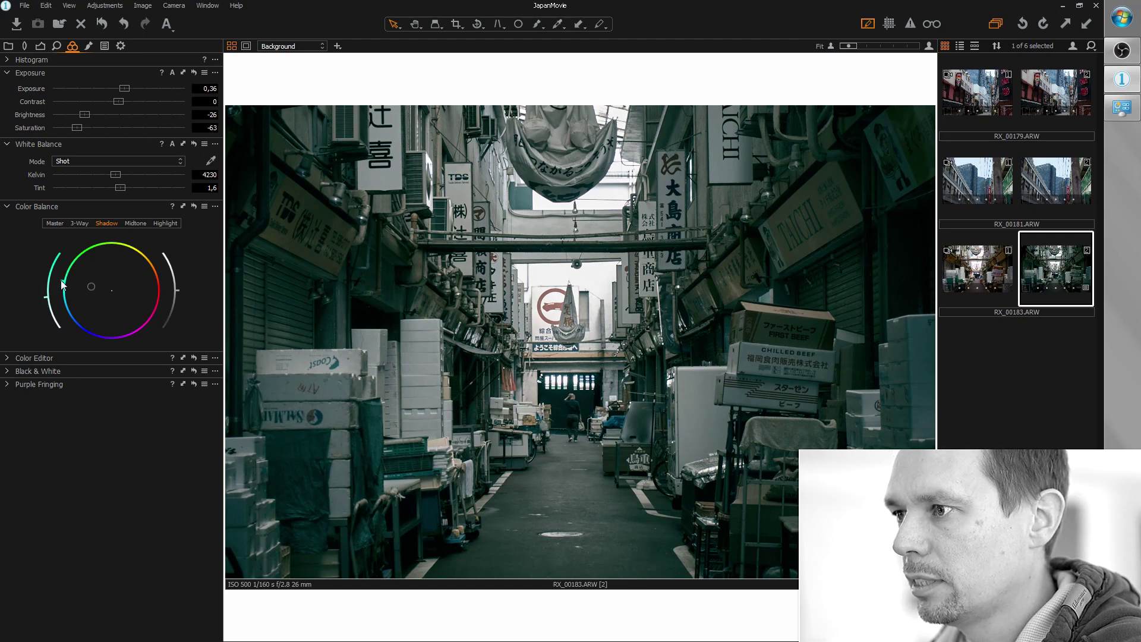
pyautogui.click(131, 223)
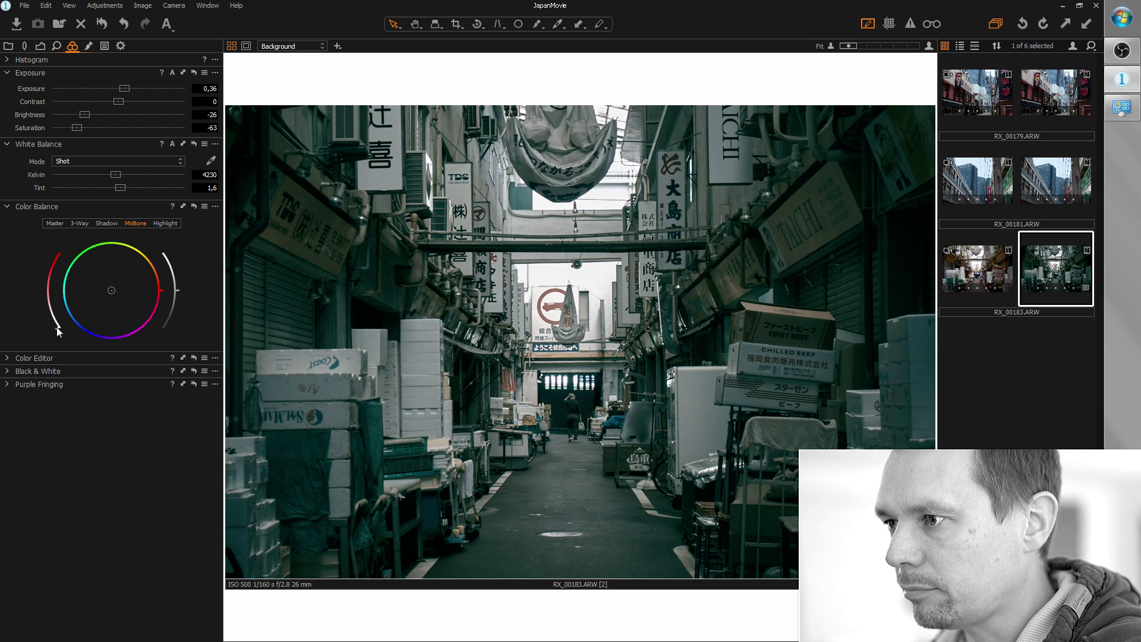
pyautogui.moveTo(57, 329); pyautogui.dragTo(46, 318)
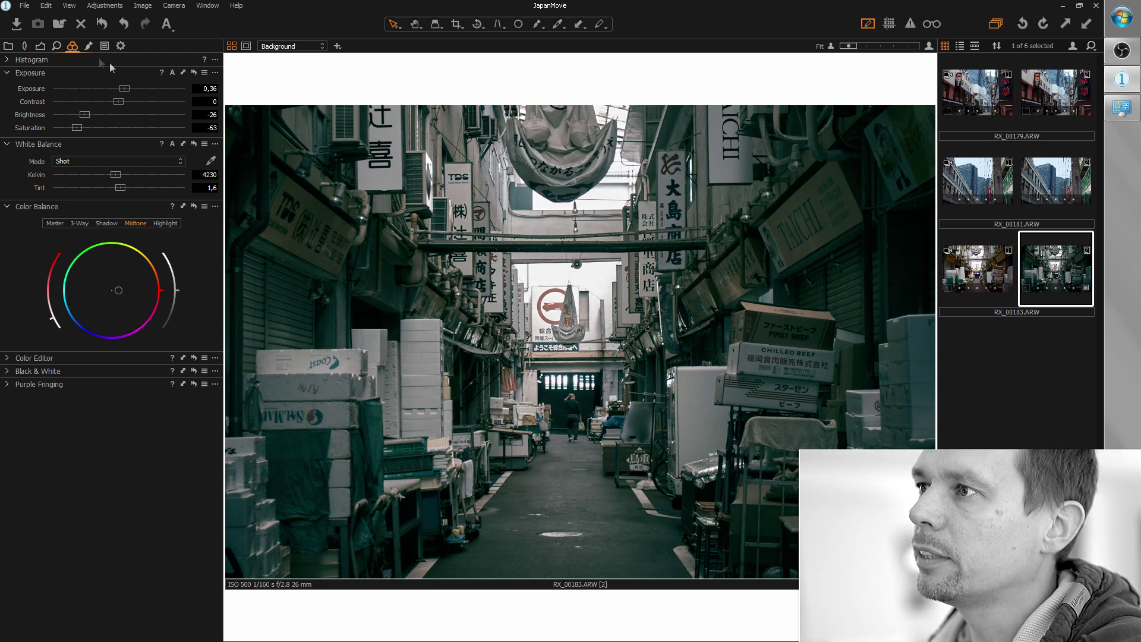
# Step: Add Layer 1 with a bottom-up linear gradient mask at Brightness -12, then add Layer 2
pyautogui.click(89, 45)
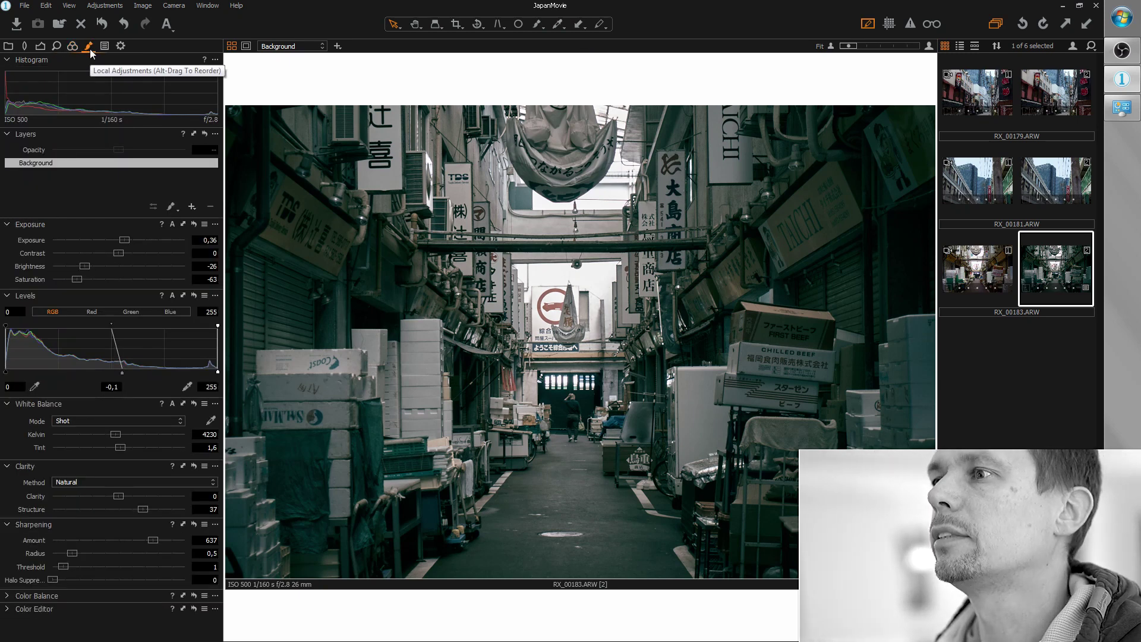
pyautogui.click(190, 207)
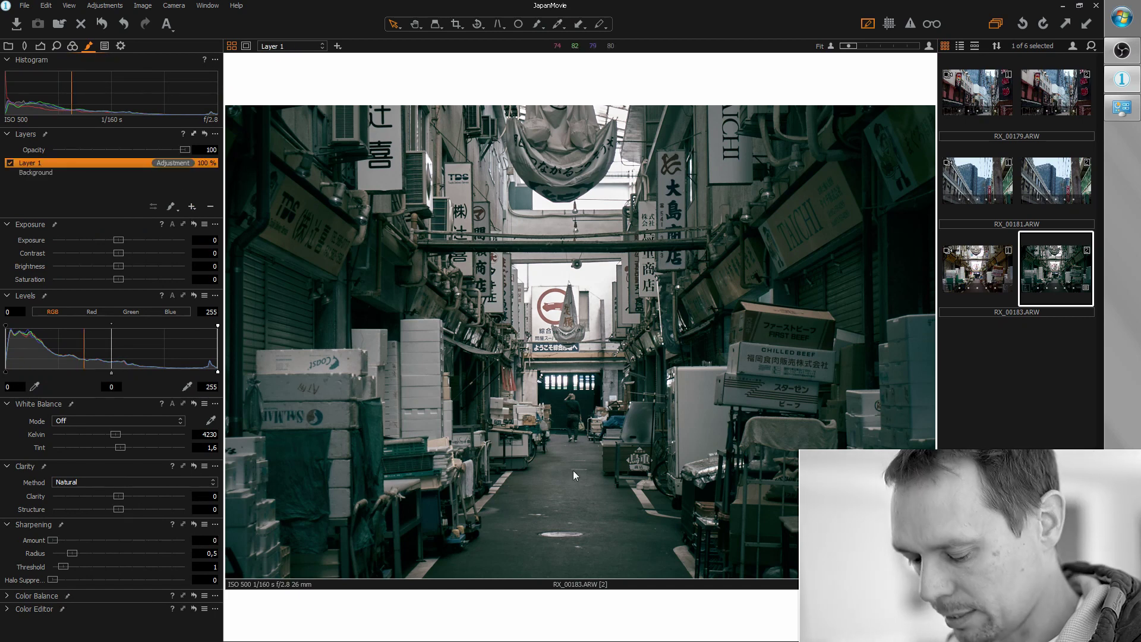
pyautogui.press('b')
pyautogui.press('g')
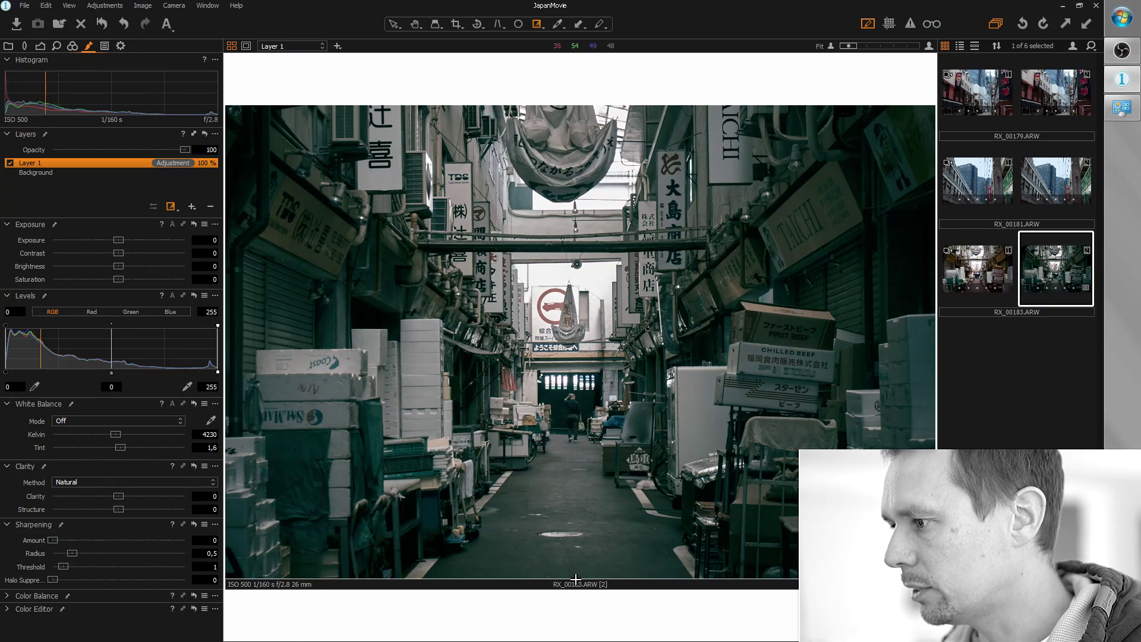
pyautogui.moveTo(571, 575); pyautogui.dragTo(571, 450)
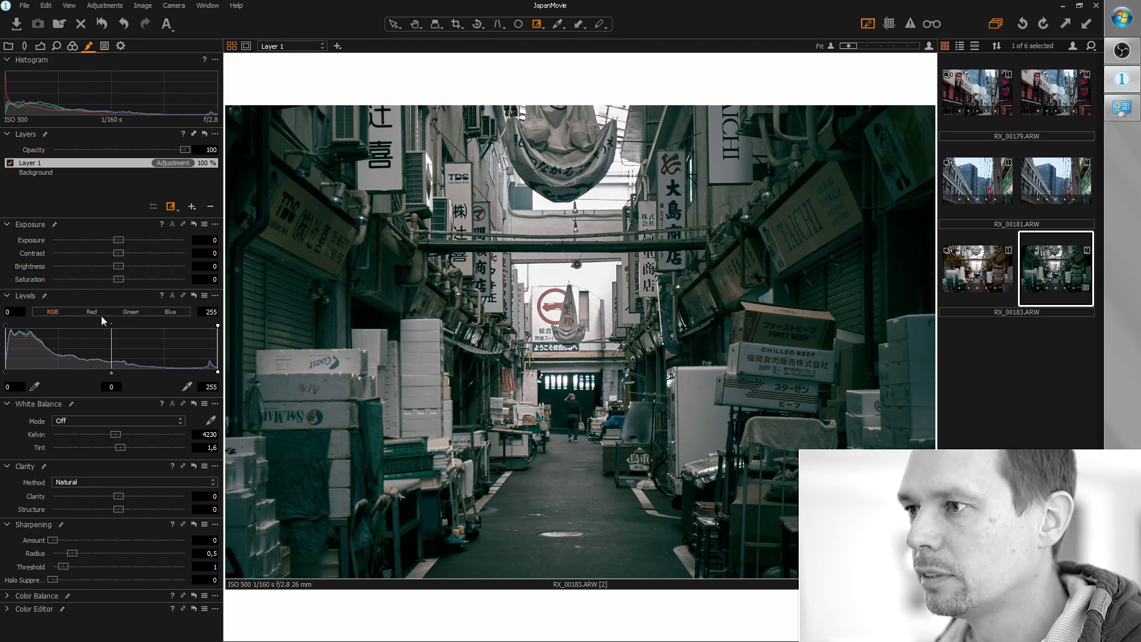
pyautogui.moveTo(118, 267)
pyautogui.mouseDown()
pyautogui.moveTo(93, 267)
pyautogui.moveTo(103, 269)
pyautogui.mouseUp()
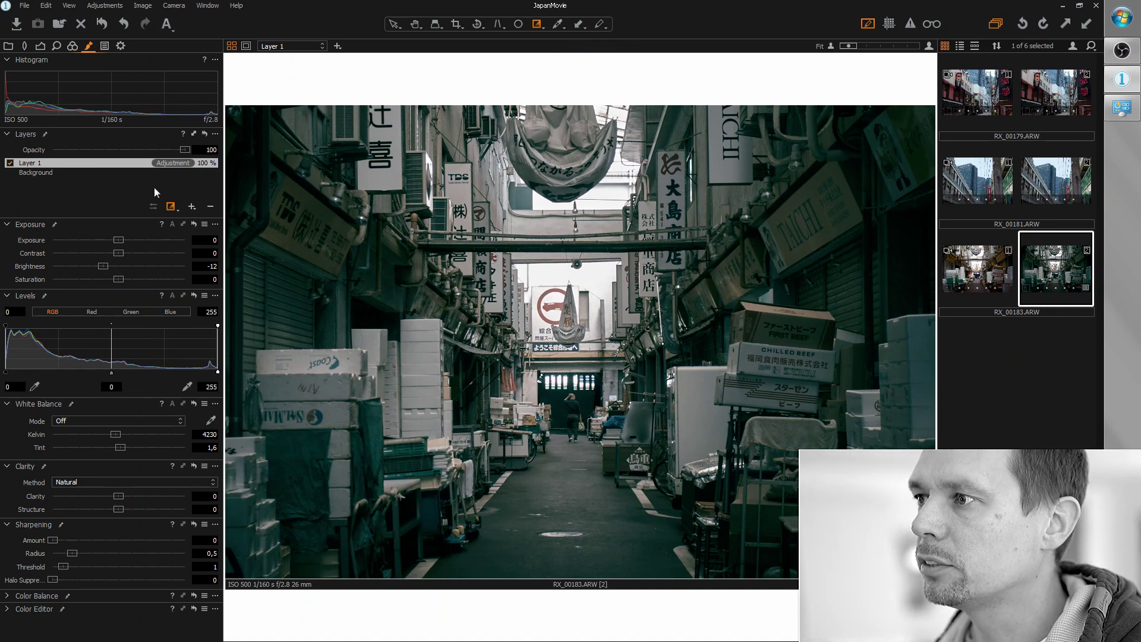
pyautogui.click(191, 206)
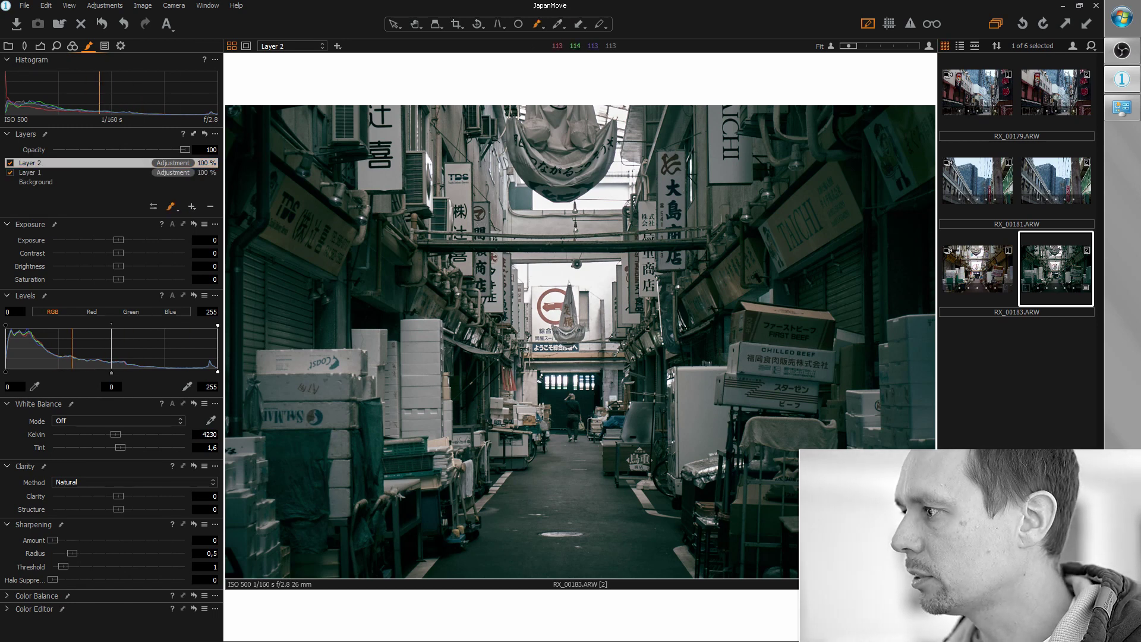
# Step: Paint a Layer 2 mask over the central signs and lower its Brightness to -50
pyautogui.rightClick(533, 272)
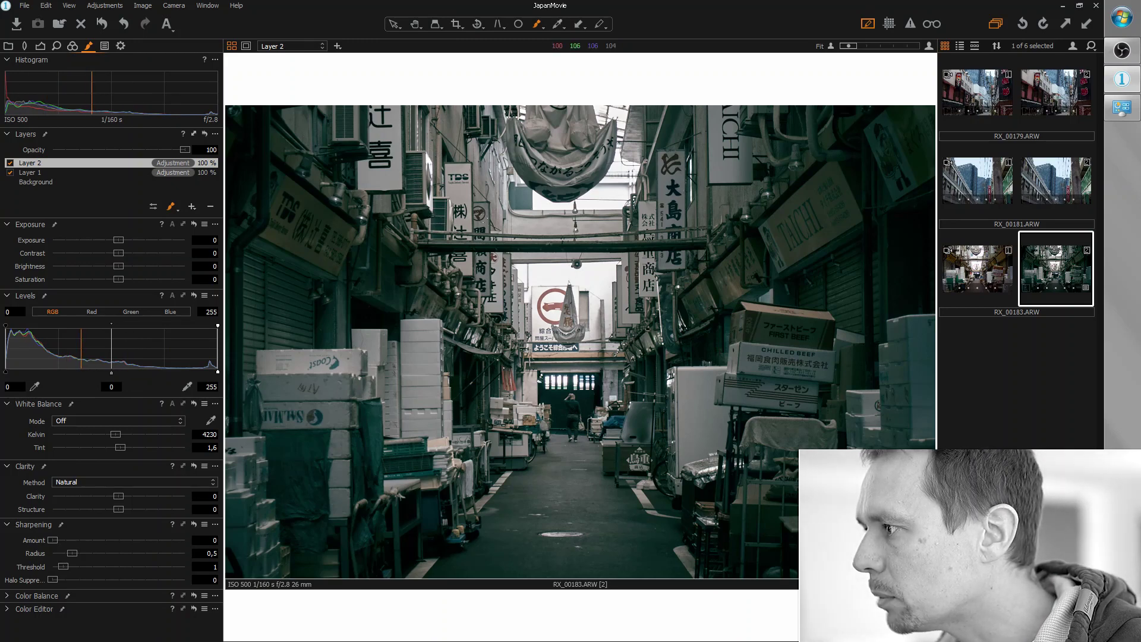
pyautogui.click(568, 306)
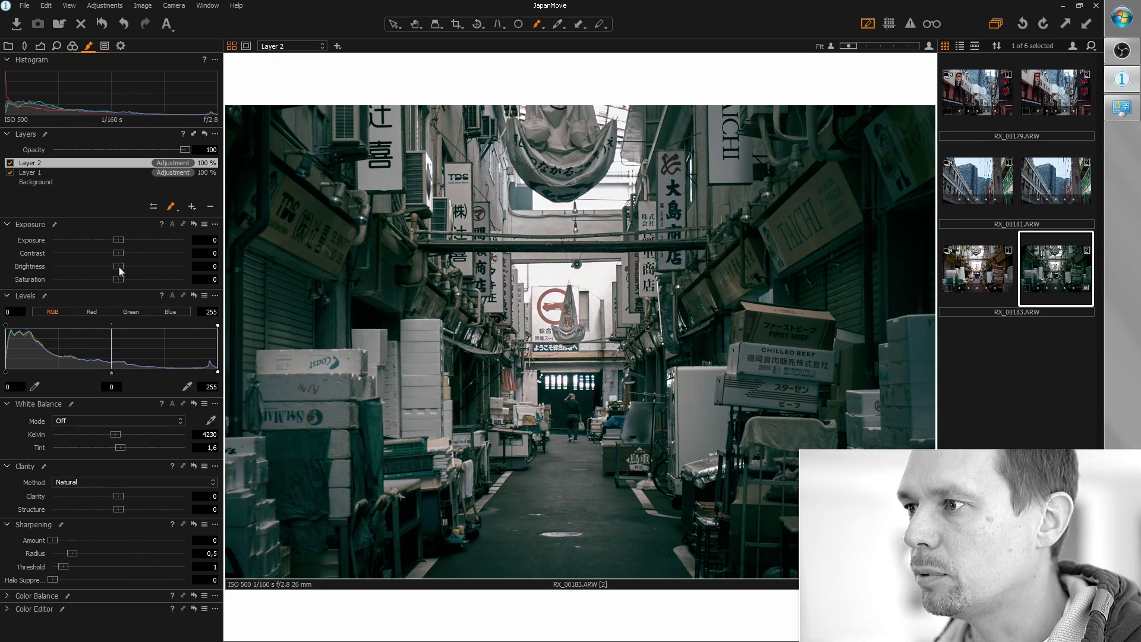
pyautogui.moveTo(118, 266); pyautogui.dragTo(78, 266)
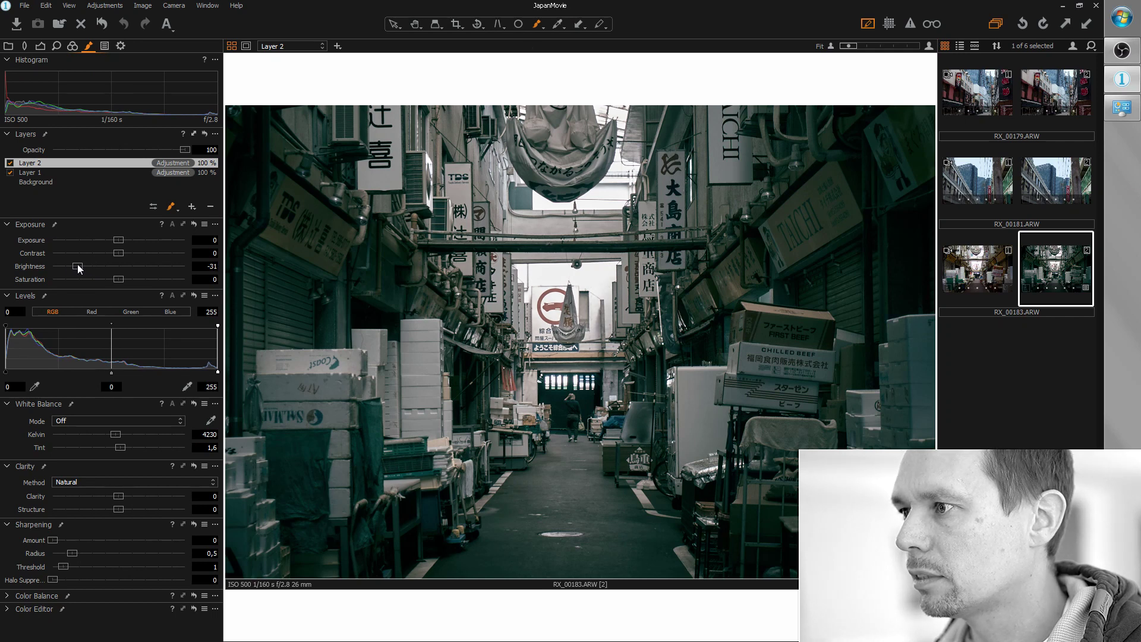
# Step: Toggle Layer 2 off and back on to compare the sign darkening
pyautogui.click(9, 163)
pyautogui.click(10, 162)
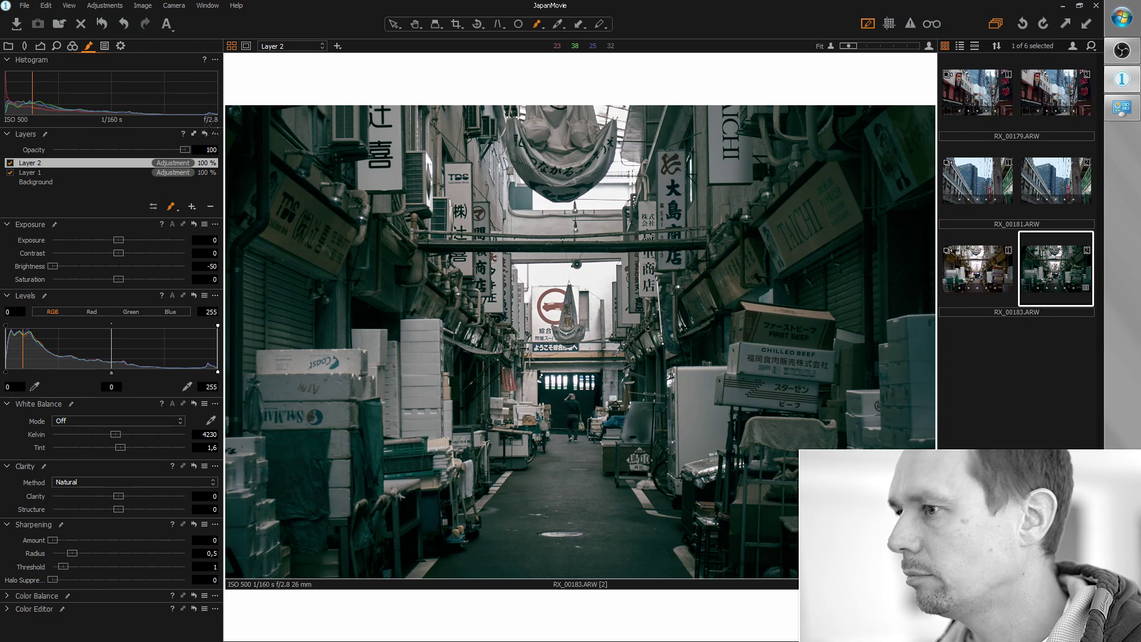
pyautogui.click(39, 45)
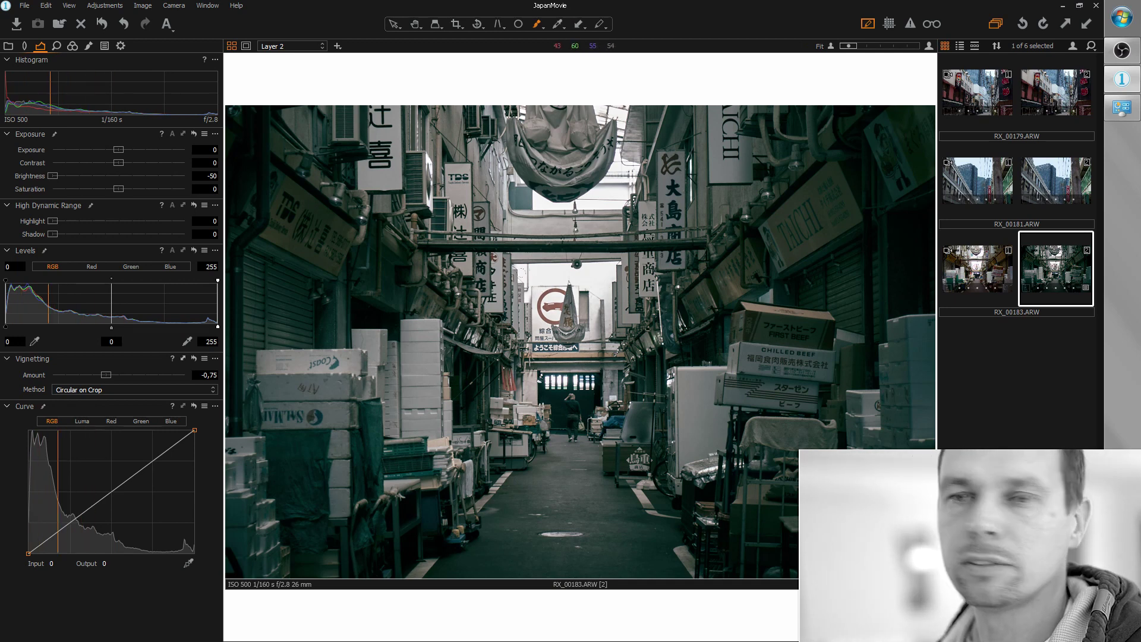
# Step: Copy the adjustments from the graded alley version RX_00183 [2]
pyautogui.rightClick(1038, 263)
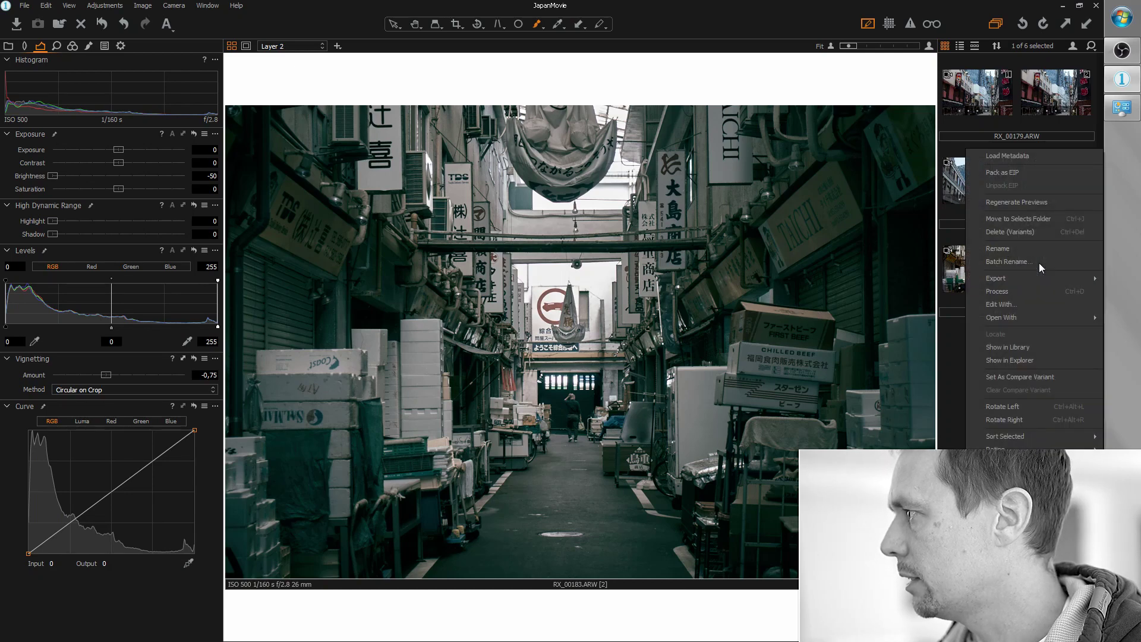
pyautogui.click(954, 386)
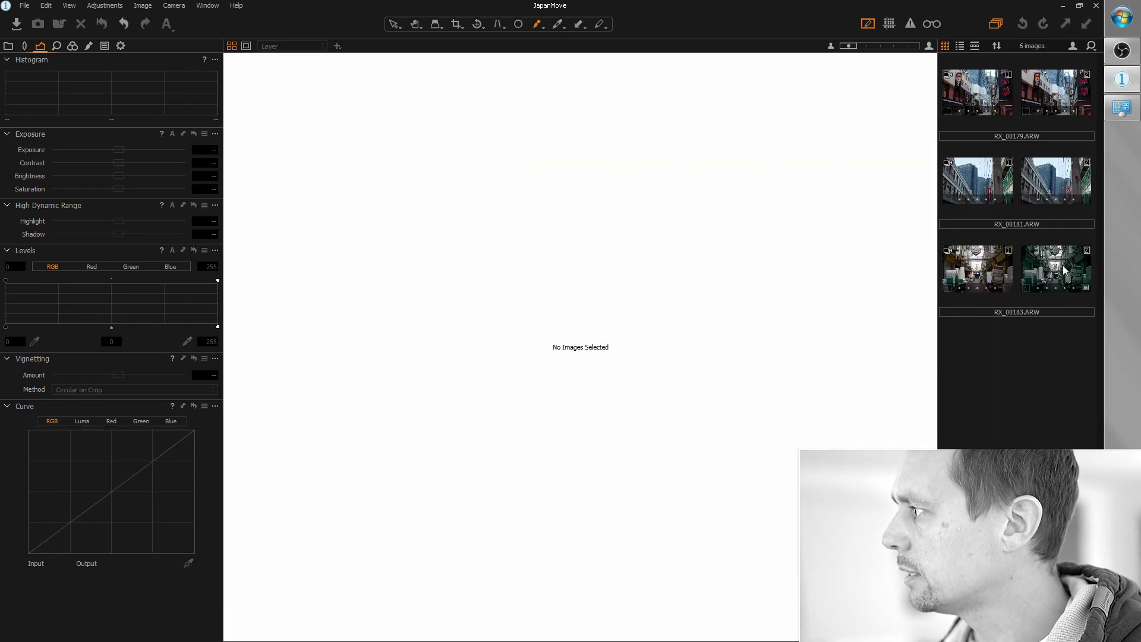
pyautogui.click(1067, 295)
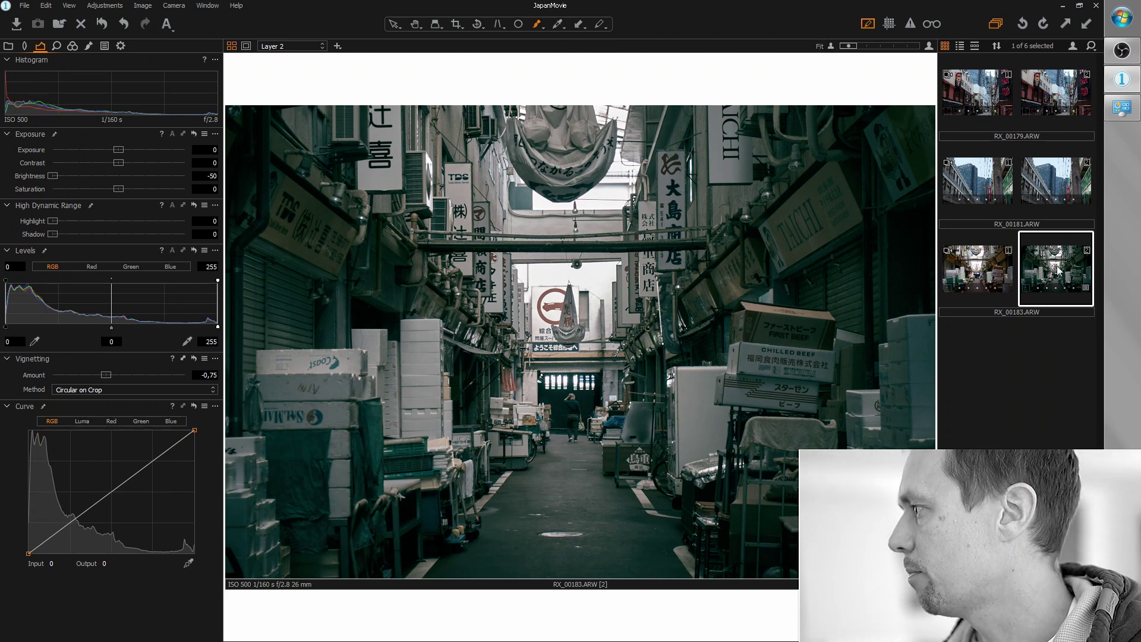
pyautogui.rightClick(1052, 287)
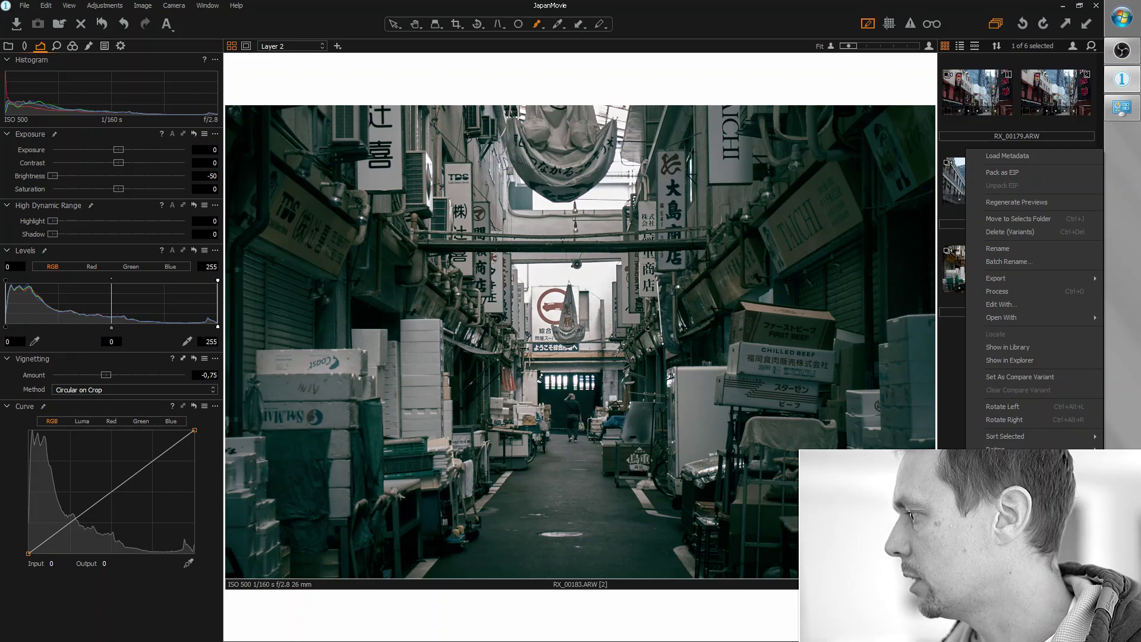
pyautogui.click(1059, 183)
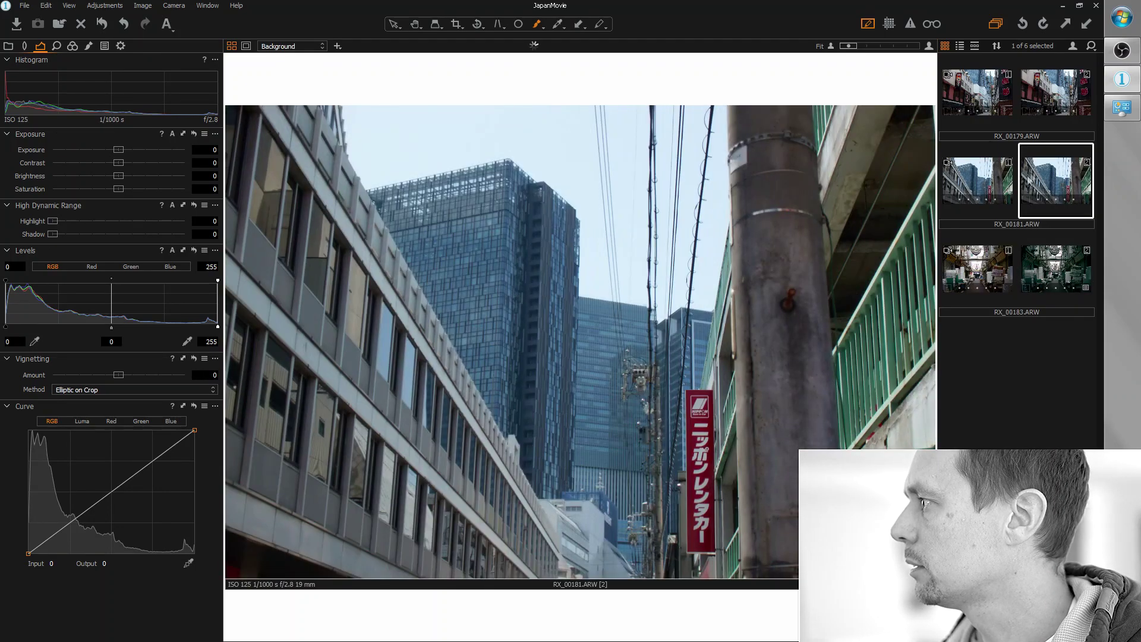
pyautogui.rightClick(1061, 184)
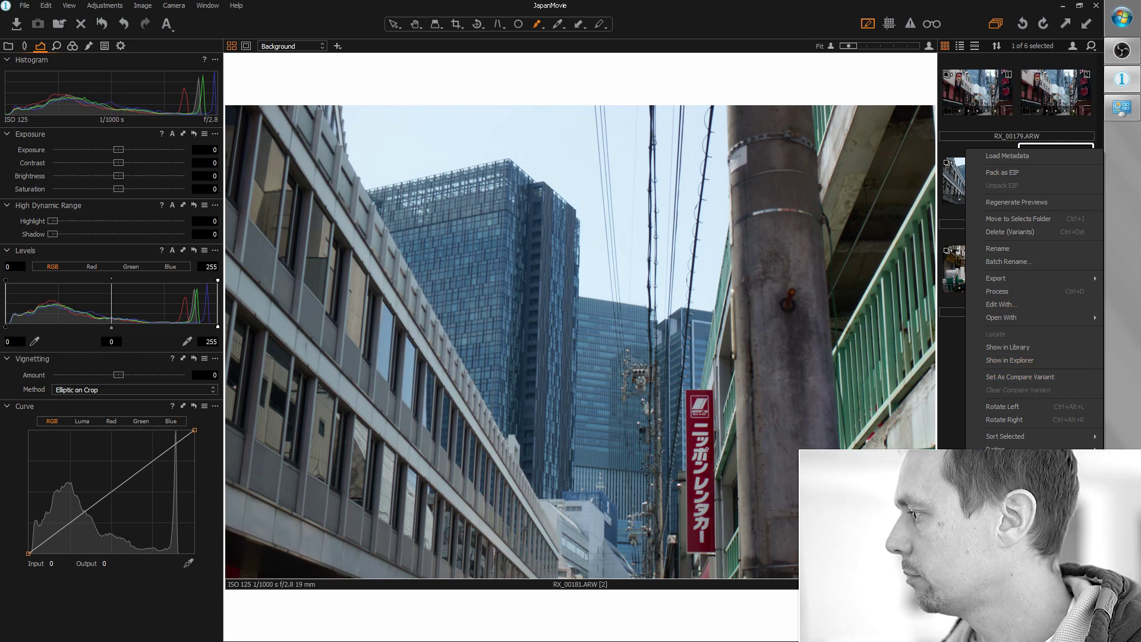
pyautogui.press('Escape')
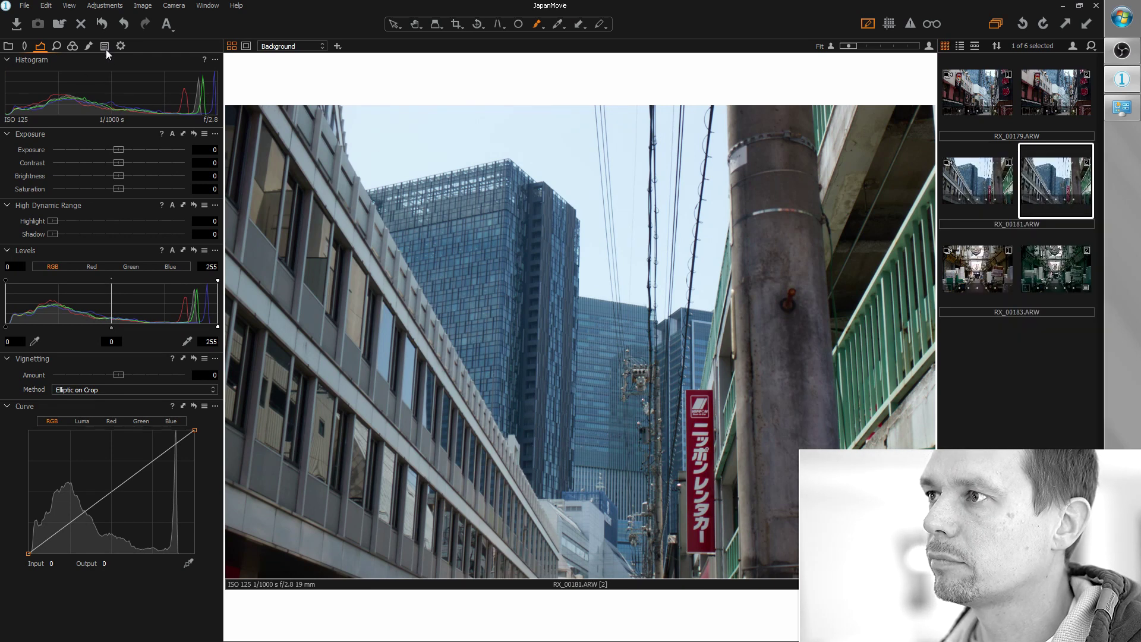
# Step: Apply the copied alley grade to the RX_00181 [2] and RX_00179 [2] street photo versions
pyautogui.click(105, 46)
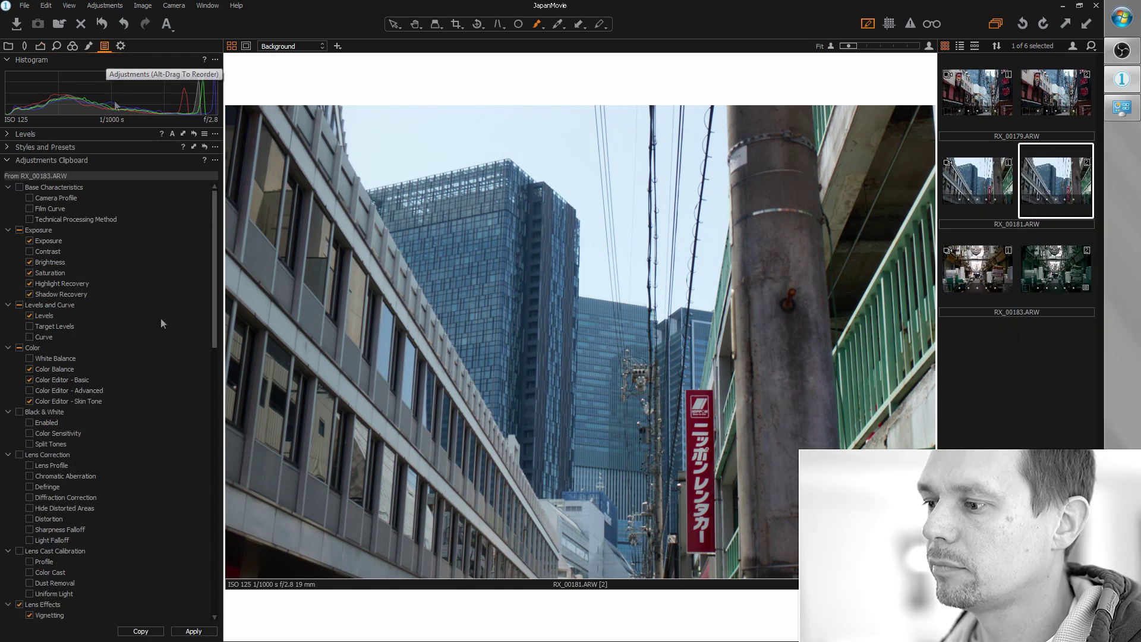
pyautogui.click(194, 631)
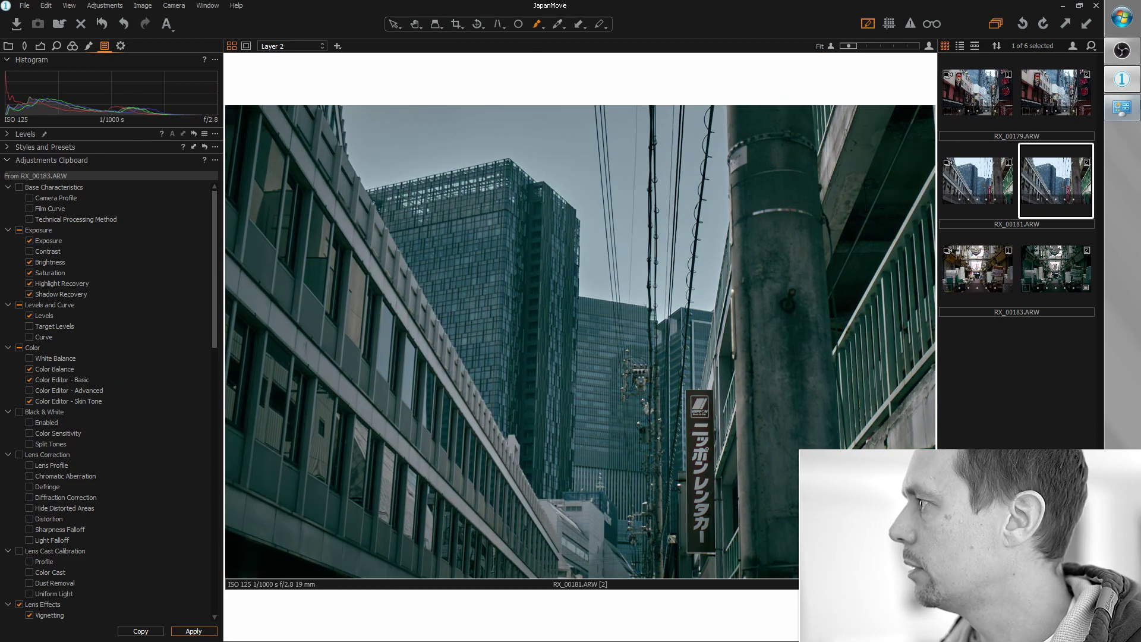
pyautogui.press('Up')
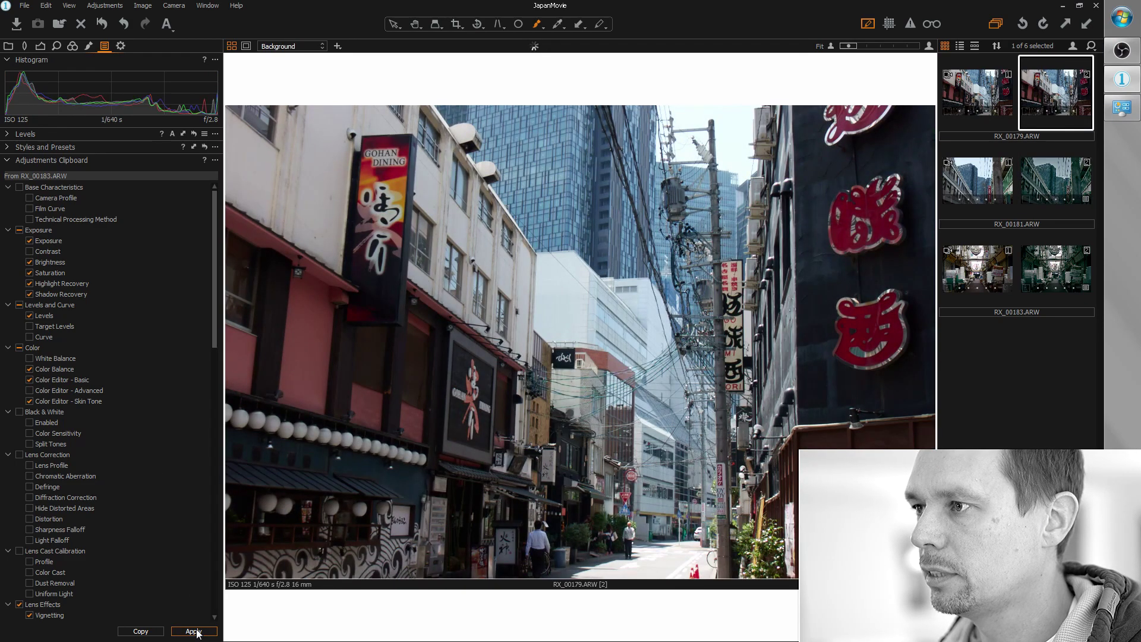
pyautogui.click(194, 631)
# Step: Turn Layer 2 off and compare the graded skyscraper and alley versions
pyautogui.click(89, 45)
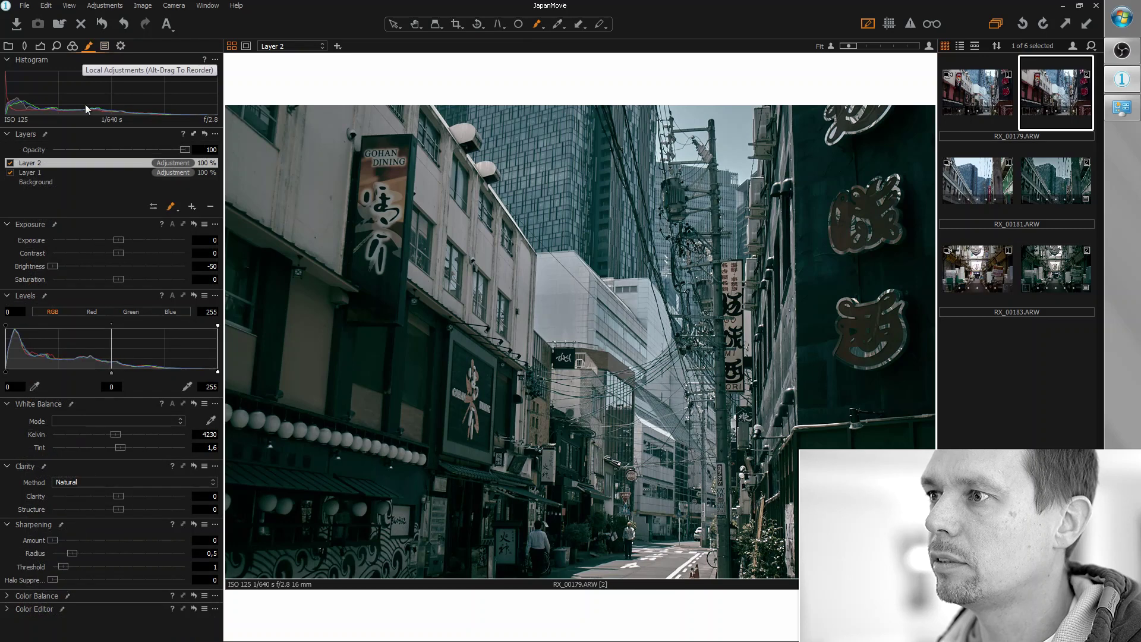
pyautogui.click(10, 163)
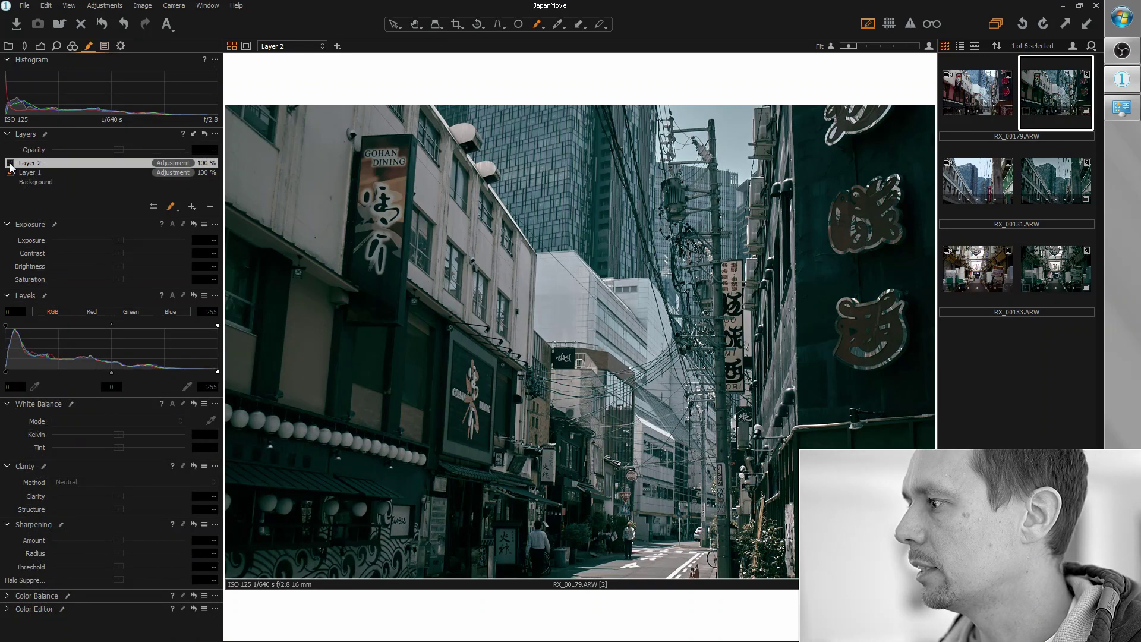
pyautogui.click(1040, 183)
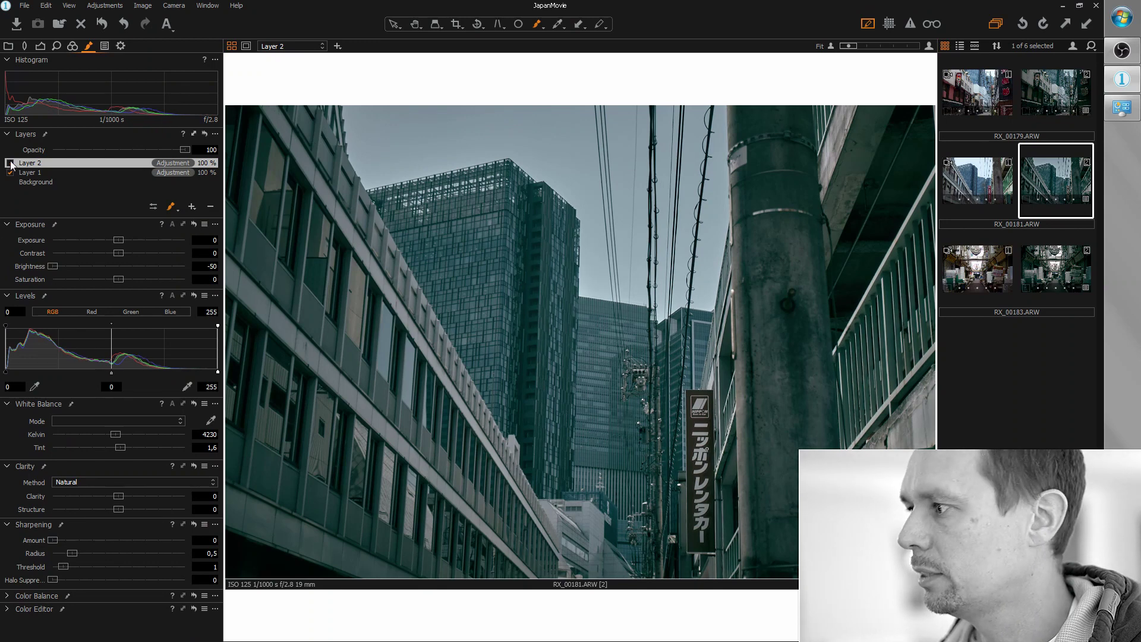
pyautogui.click(1043, 273)
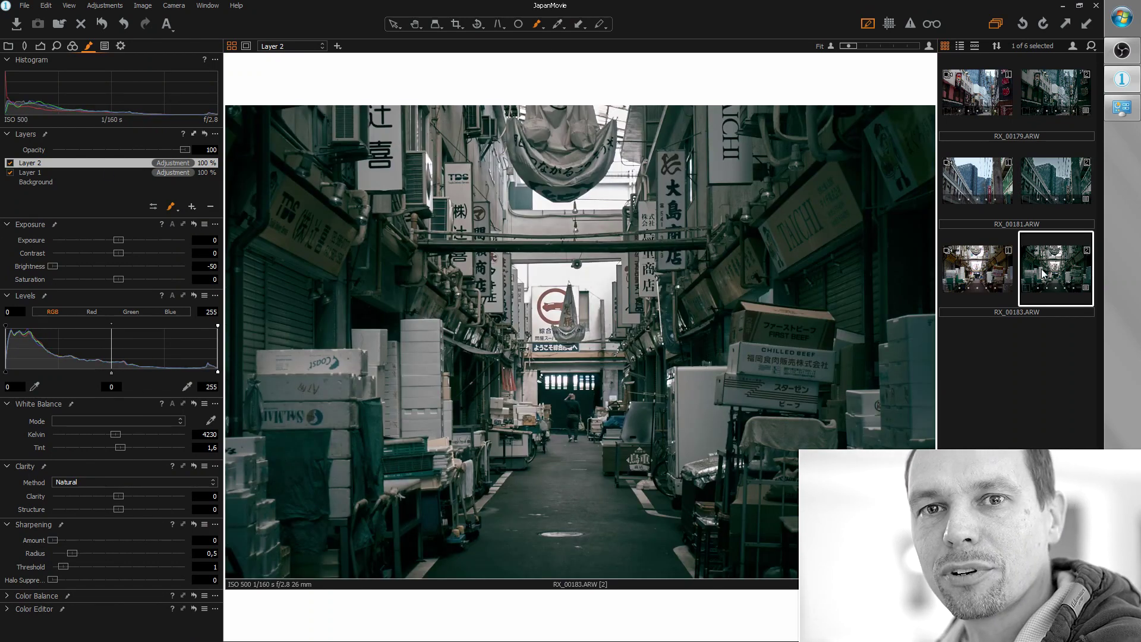
pyautogui.click(978, 266)
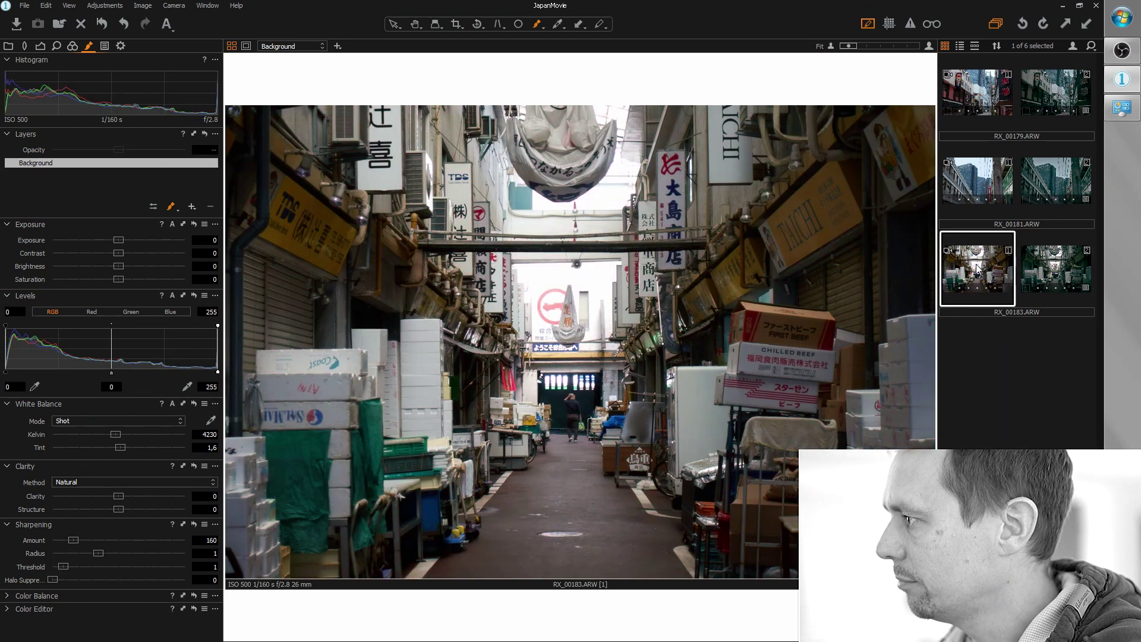
pyautogui.click(1057, 275)
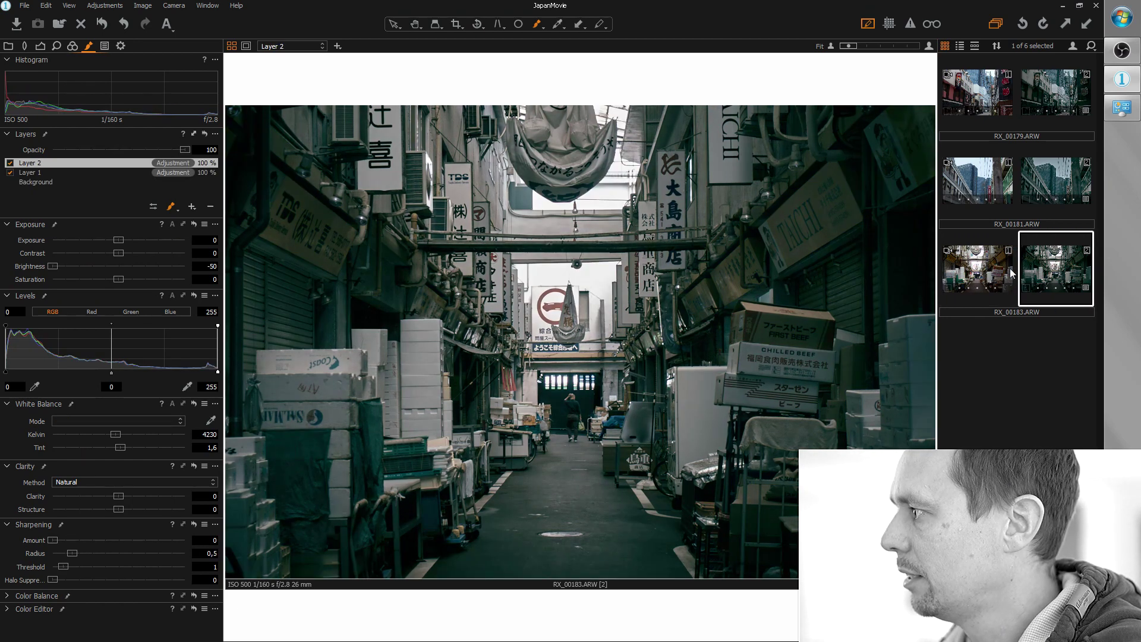
pyautogui.click(990, 273)
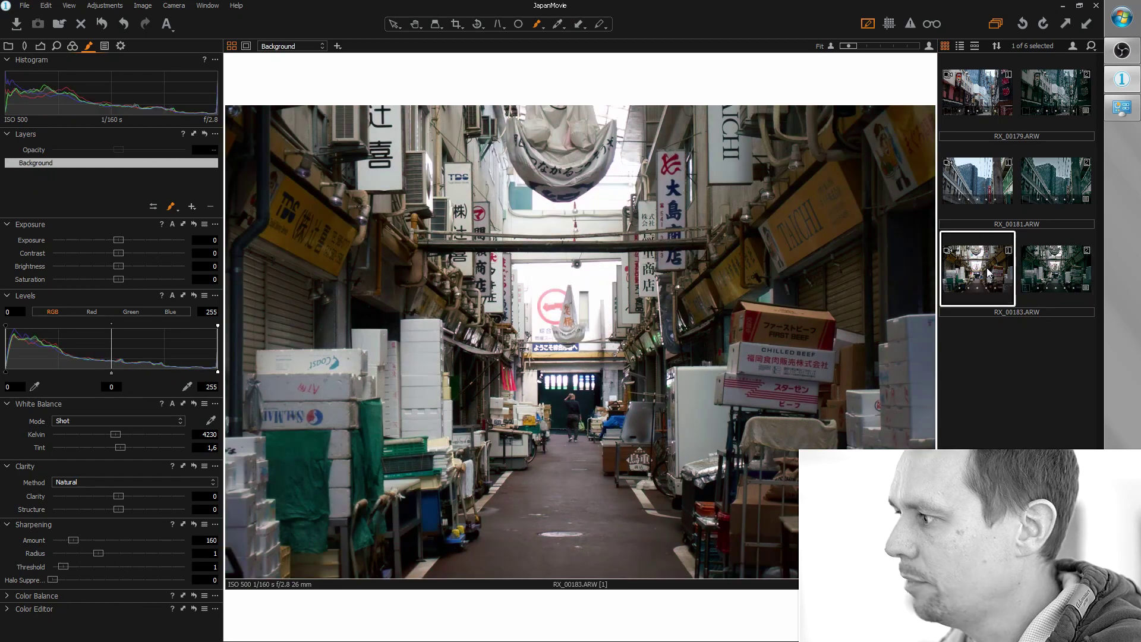
pyautogui.click(1050, 274)
pyautogui.click(988, 277)
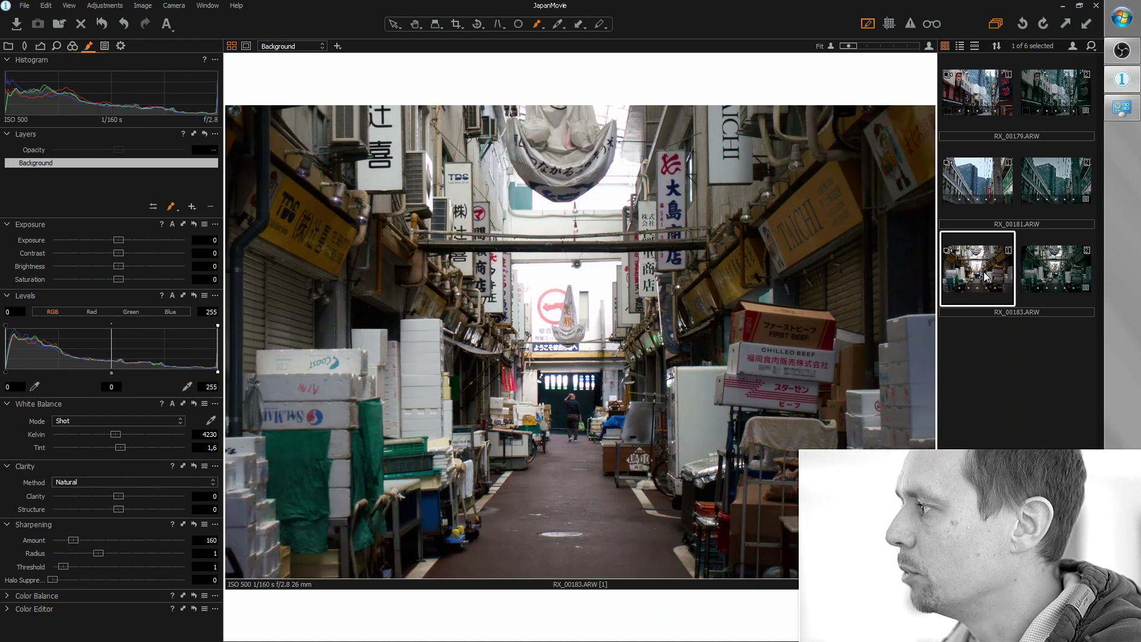
pyautogui.click(1047, 274)
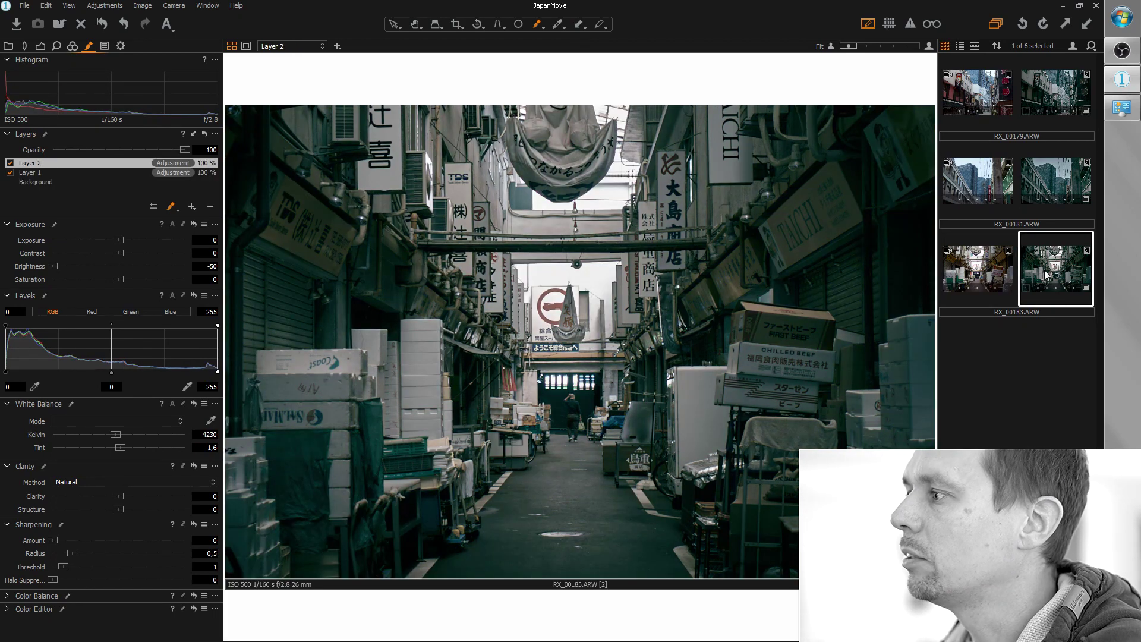
pyautogui.click(982, 186)
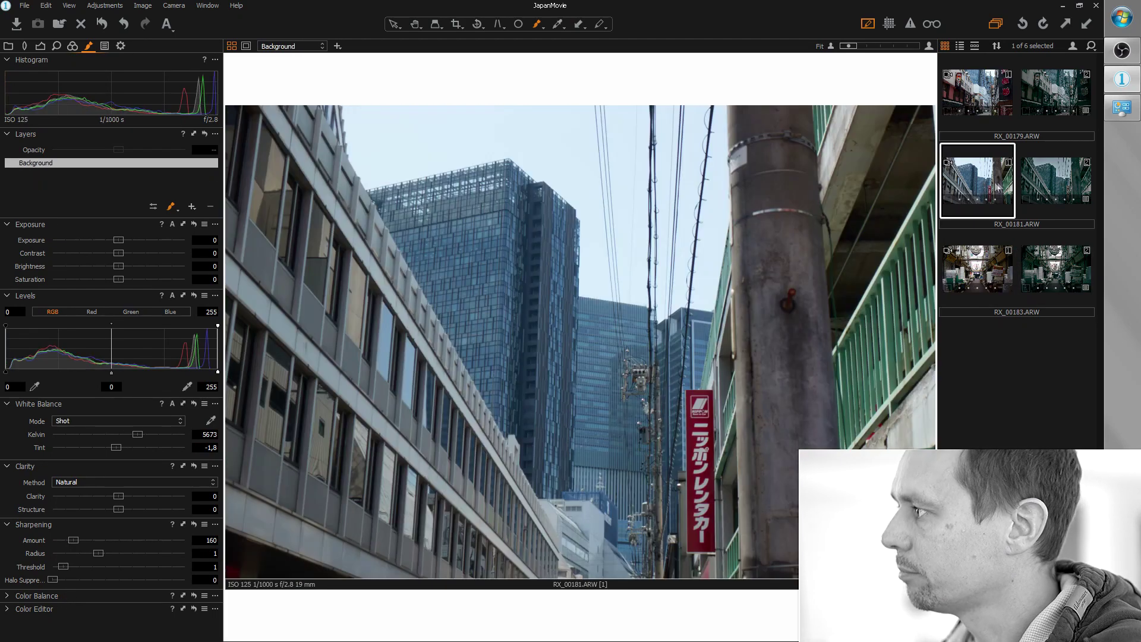
pyautogui.click(1063, 181)
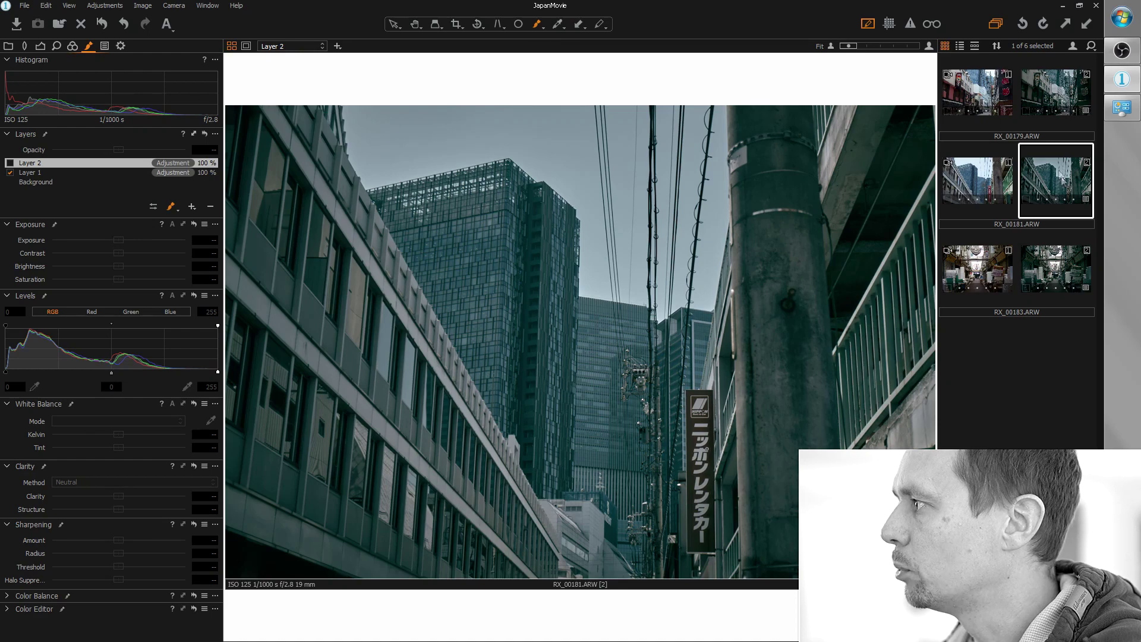
pyautogui.click(978, 93)
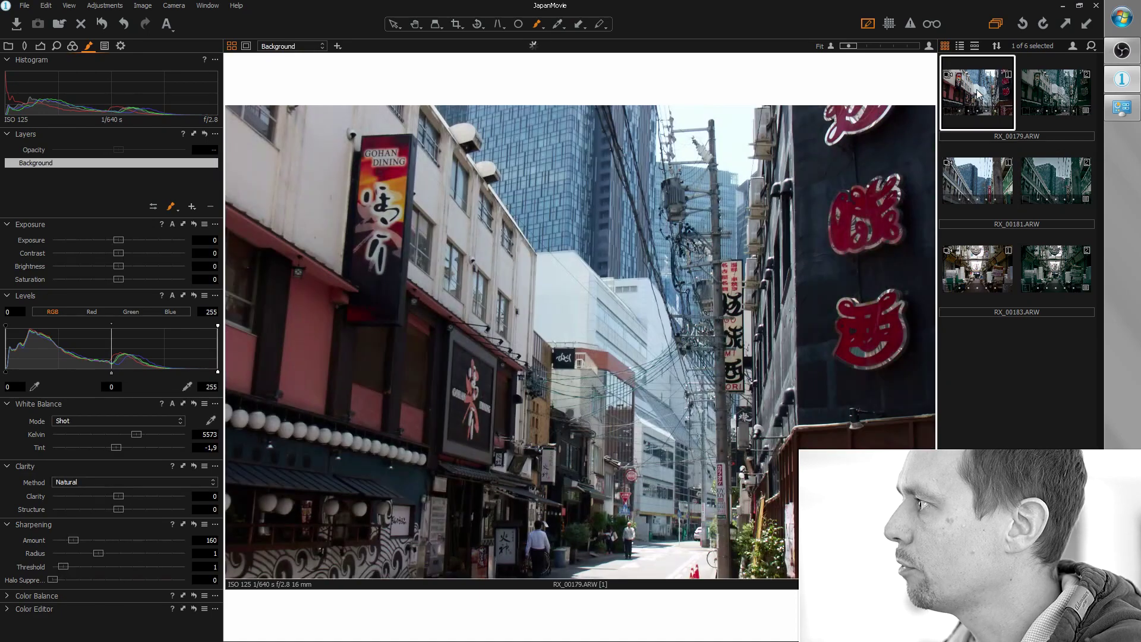
pyautogui.click(1050, 99)
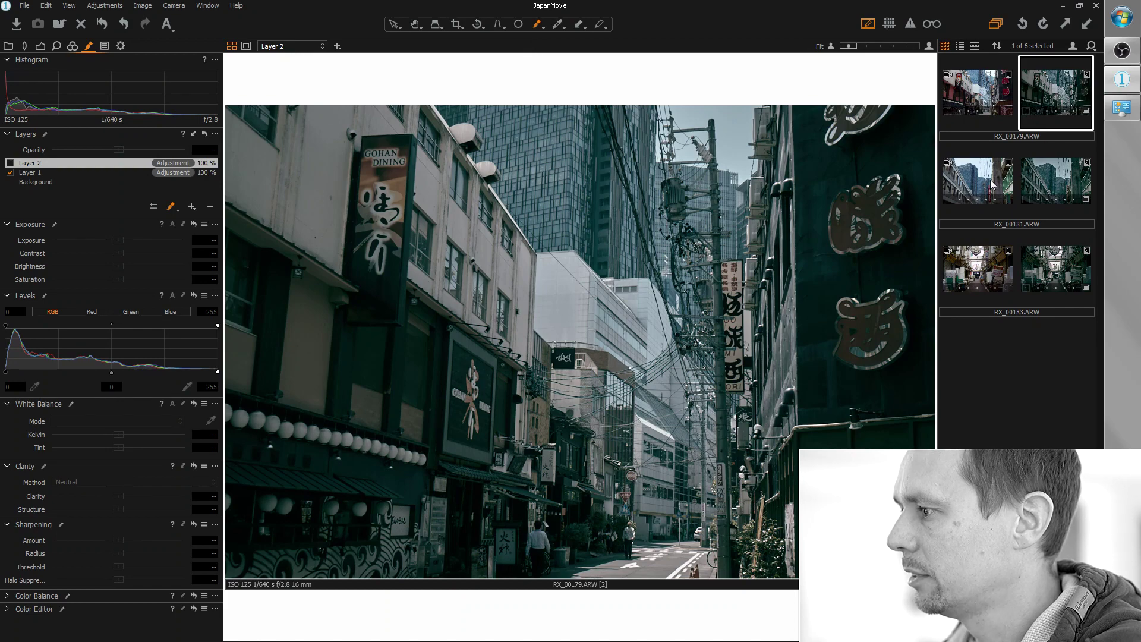
pyautogui.click(1052, 275)
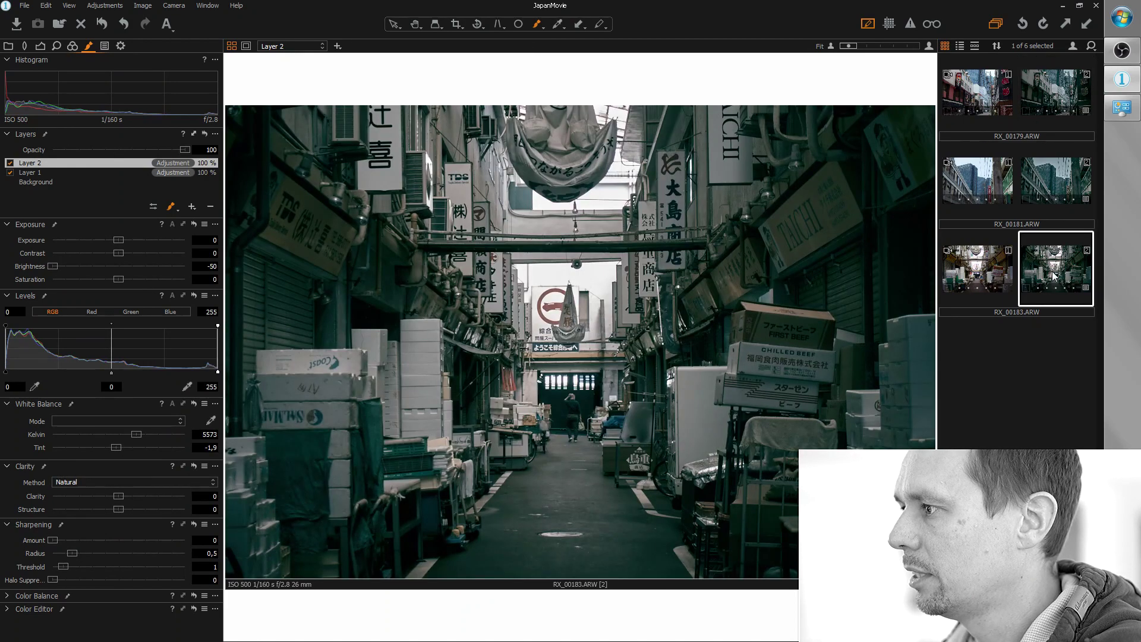